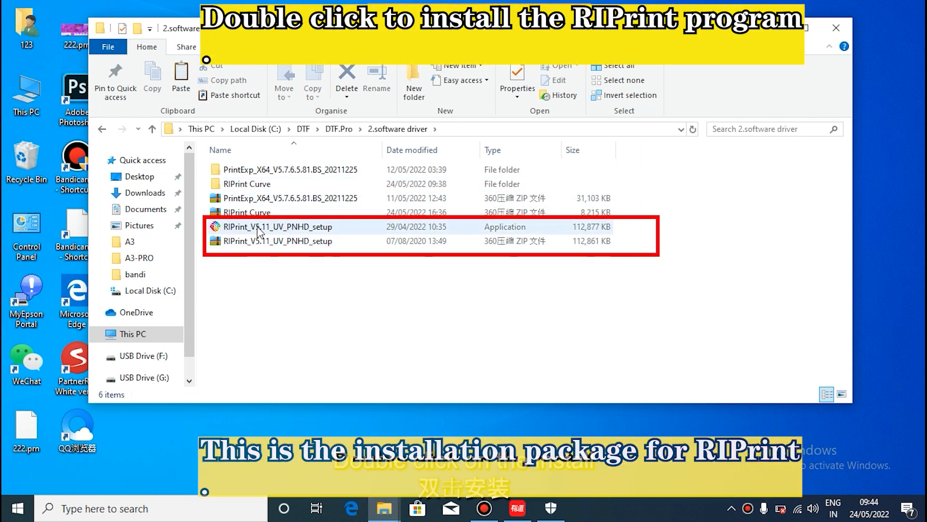
Step: Run the RIPrint_V5.11_UV_PNHD_setup application, accept the agreement and install RIPrint with the default destination and Start Menu folders
double_click(240, 228)
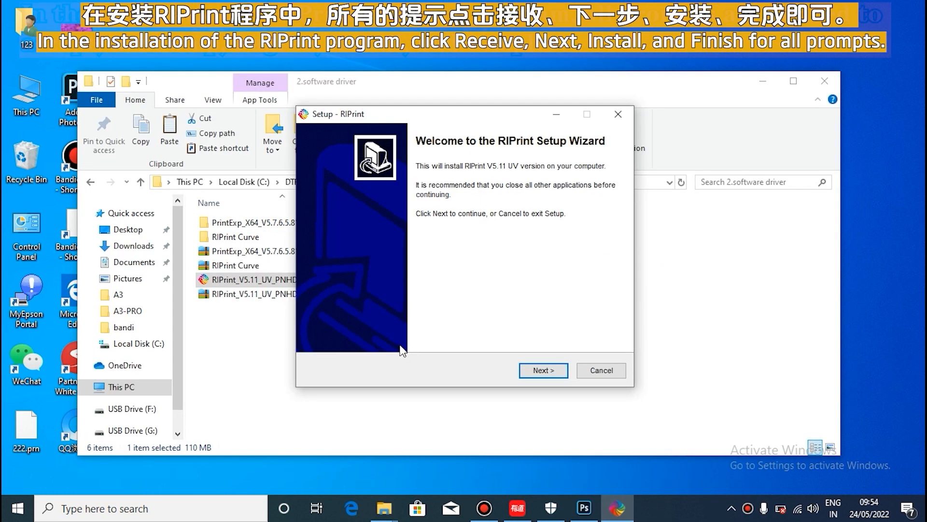
left_click(539, 370)
left_click(360, 326)
left_click(544, 371)
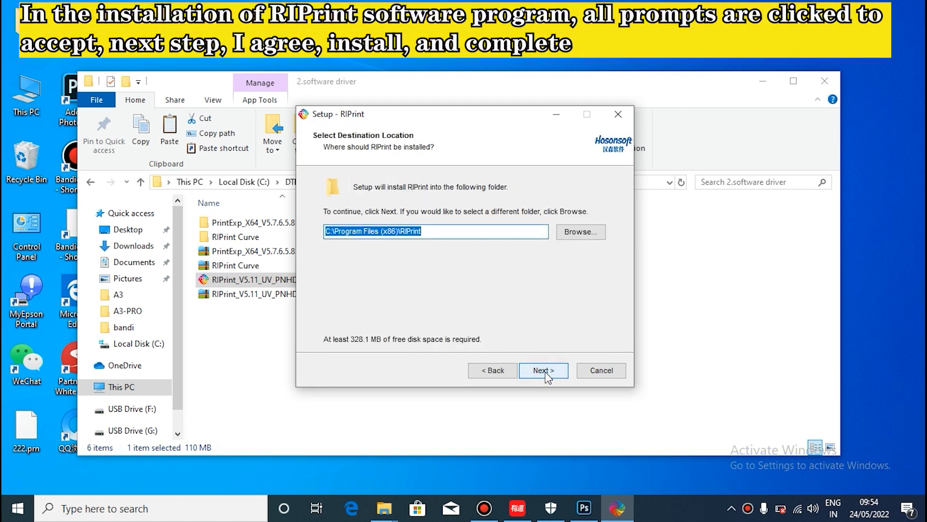
left_click(548, 373)
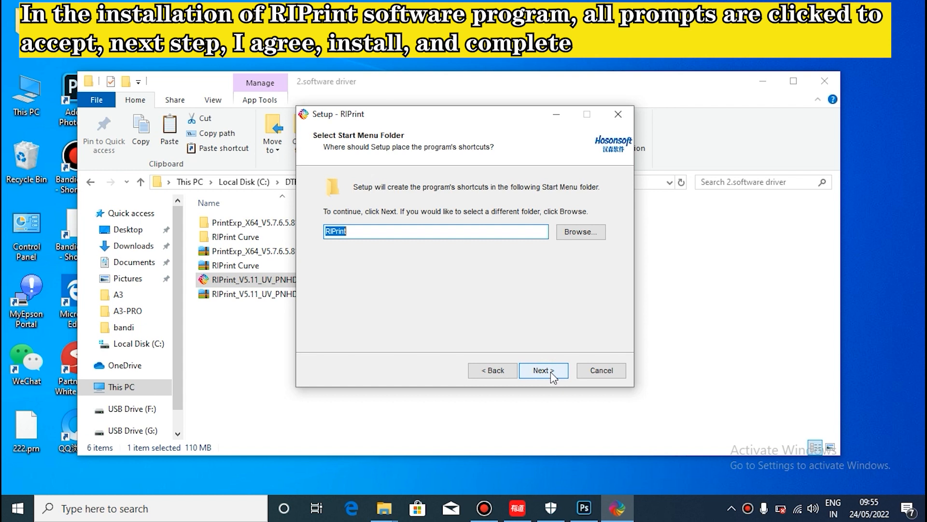
left_click(551, 375)
left_click(550, 372)
left_click(551, 372)
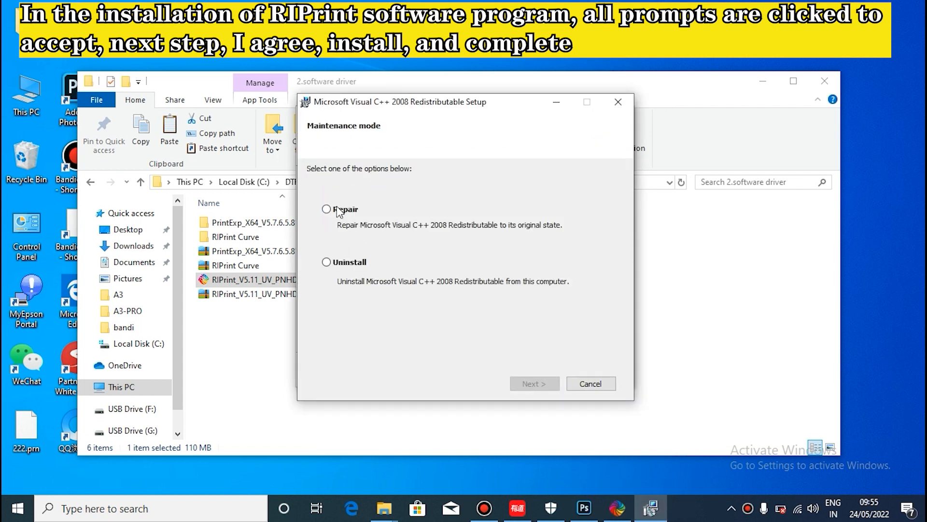
Step: Repair the Microsoft Visual C++ 2008 Redistributable and finish its setup
left_click(336, 210)
left_click(533, 384)
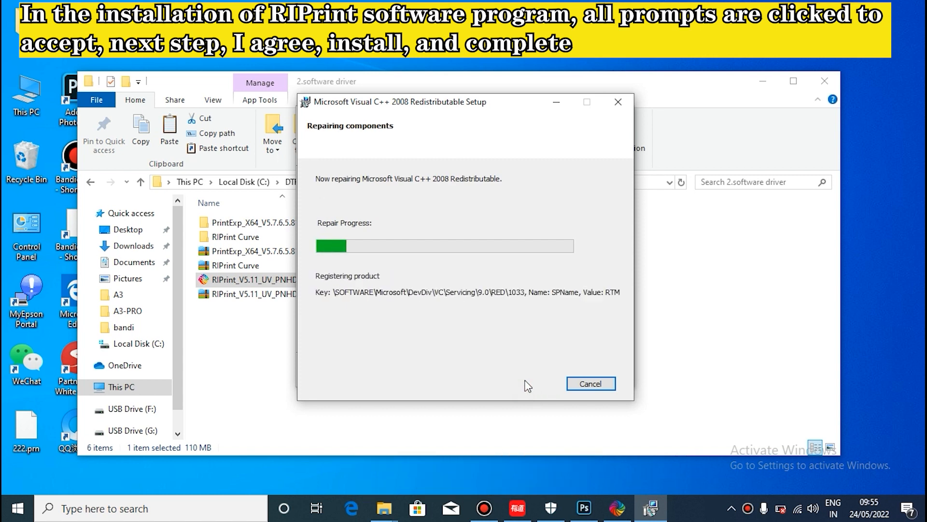
left_click(594, 385)
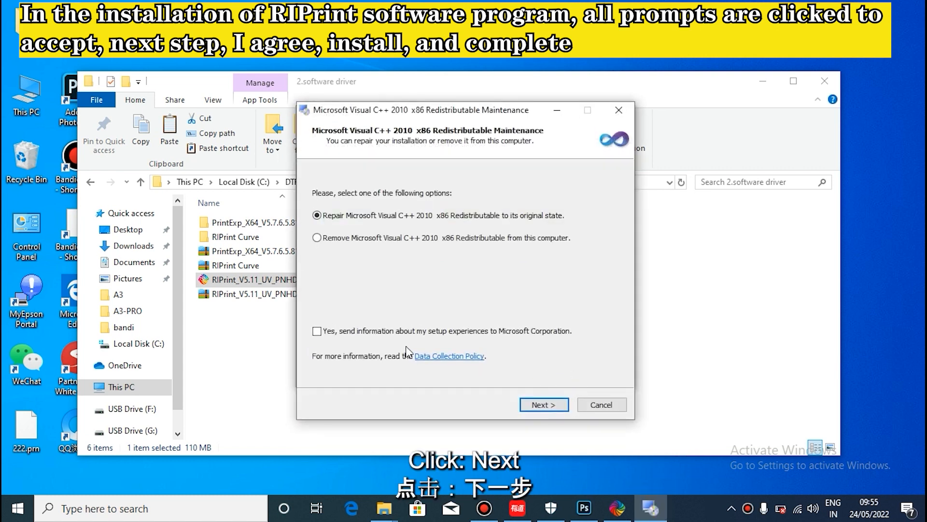
Step: Repair the Microsoft Visual C++ 2010 x86 Redistributable and finish the RIPrint setup wizard
left_click(544, 404)
left_click(589, 401)
left_click(546, 373)
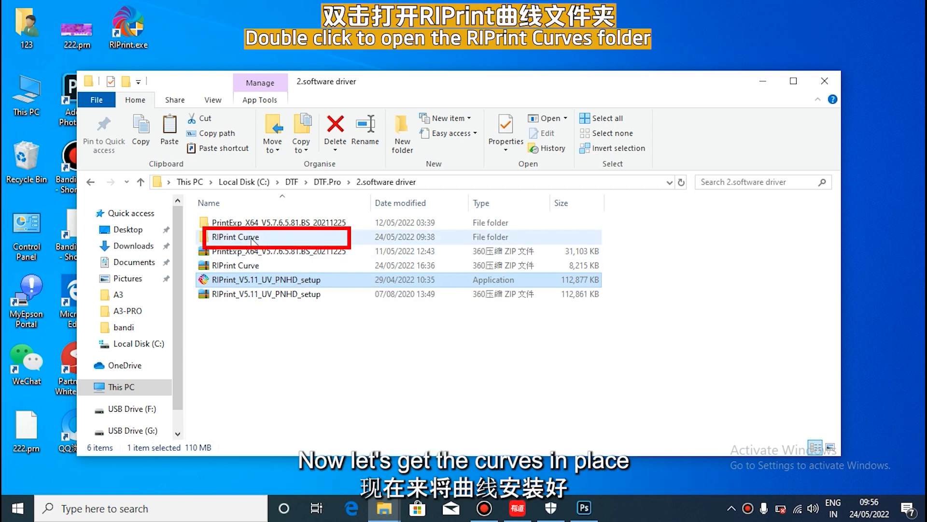
Step: Open the RIPrint Curve folder and copy the Printer folder inside it
left_click(253, 240)
right_click(323, 170)
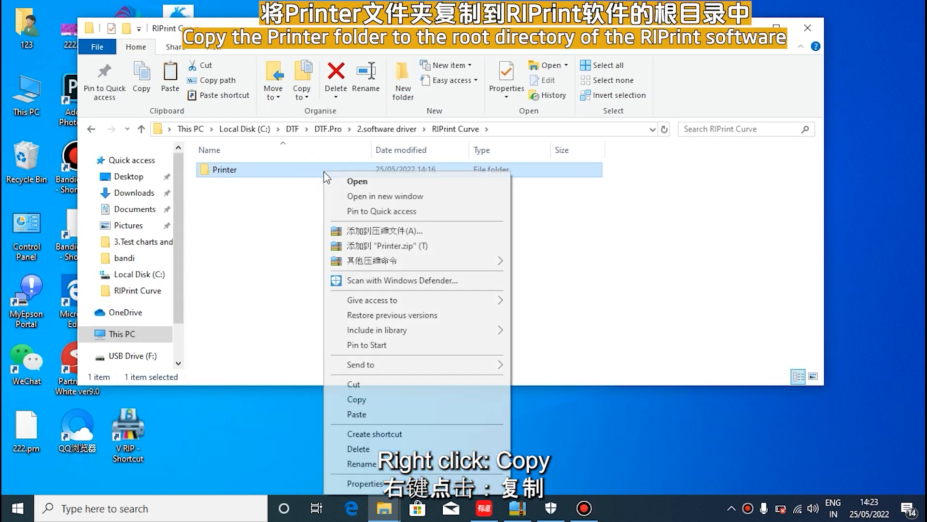
left_click(366, 398)
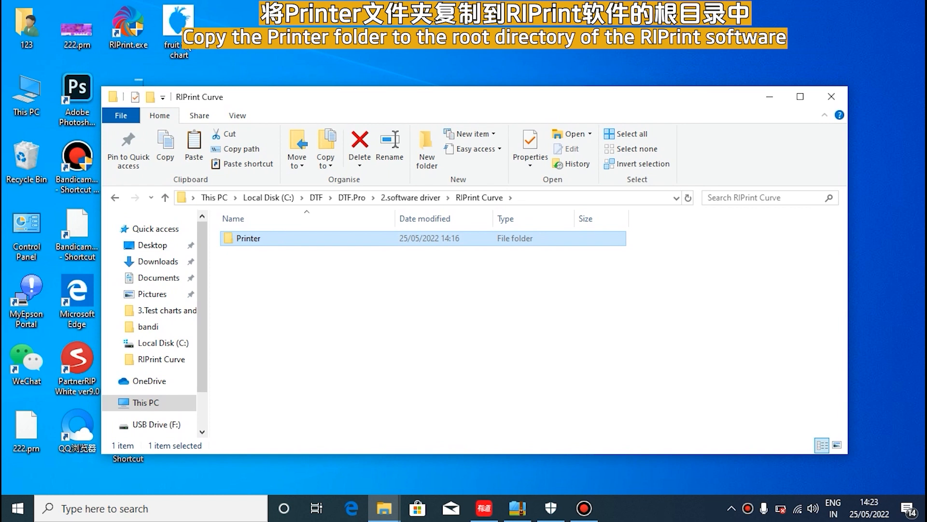
Step: Paste the Printer folder into RIPrint's installation folder, reached from its desktop shortcut's file location, and grant administrator permission for the copy
left_click(129, 37)
right_click(128, 36)
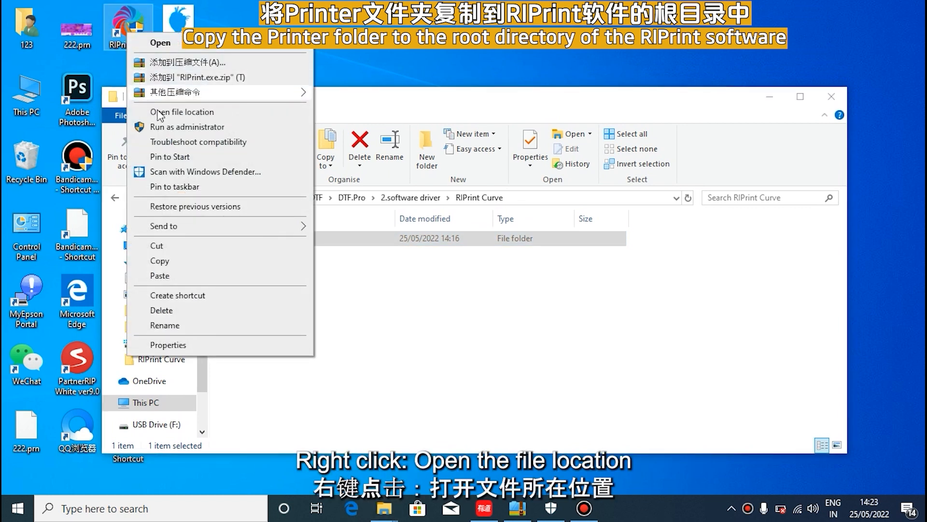
left_click(175, 112)
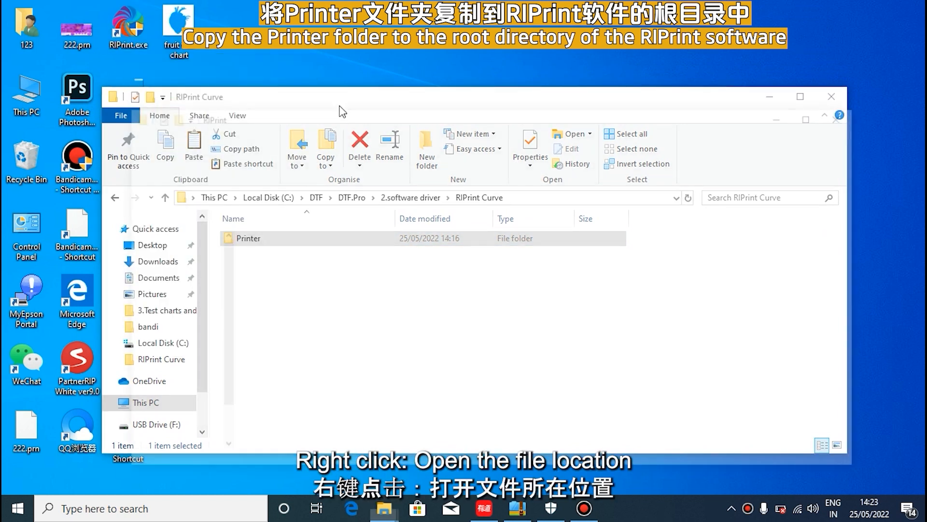
left_click(748, 308)
right_click(748, 308)
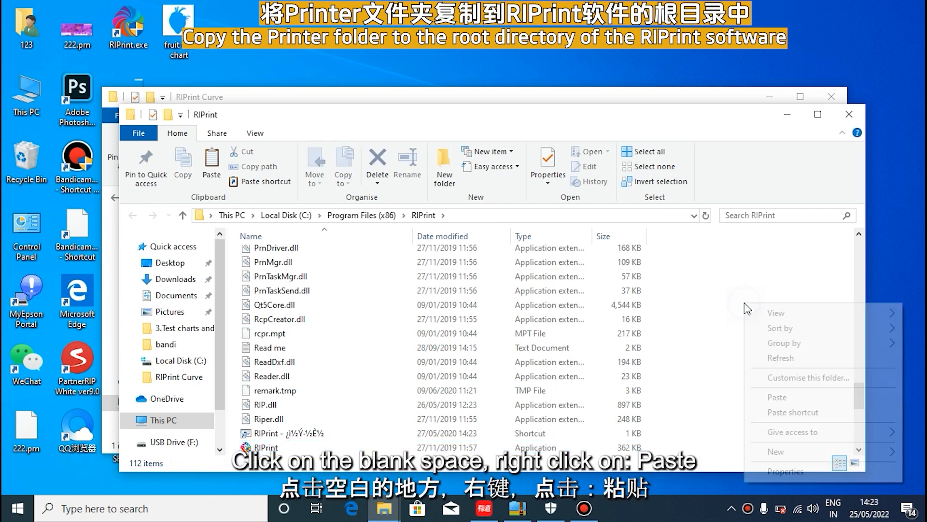
left_click(766, 397)
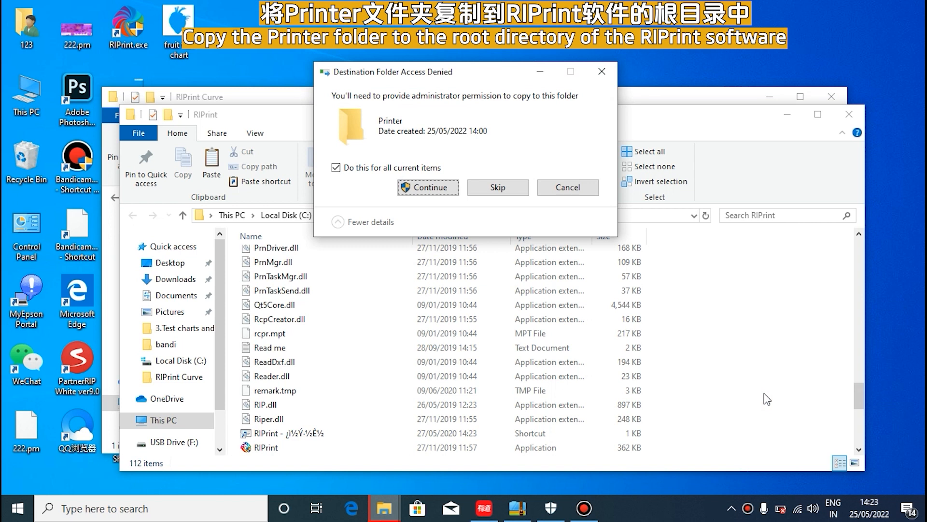
left_click(342, 170)
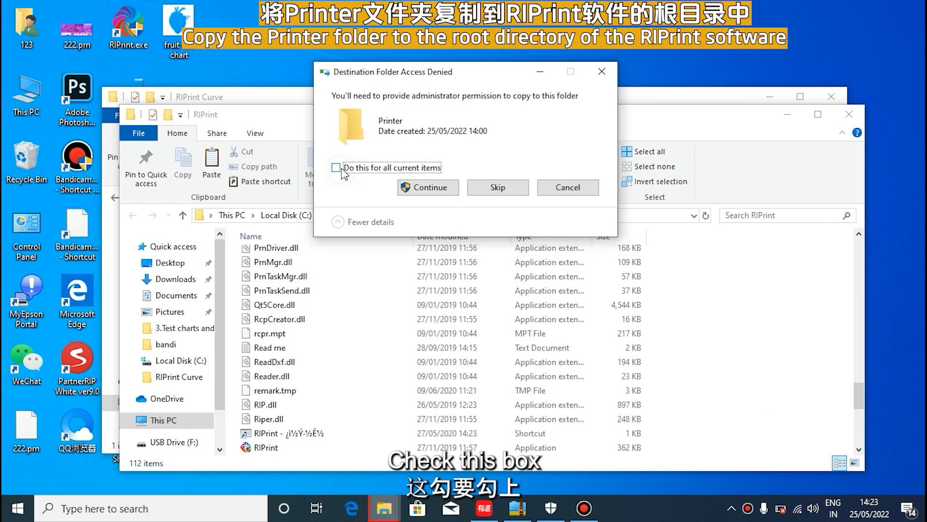
left_click(429, 187)
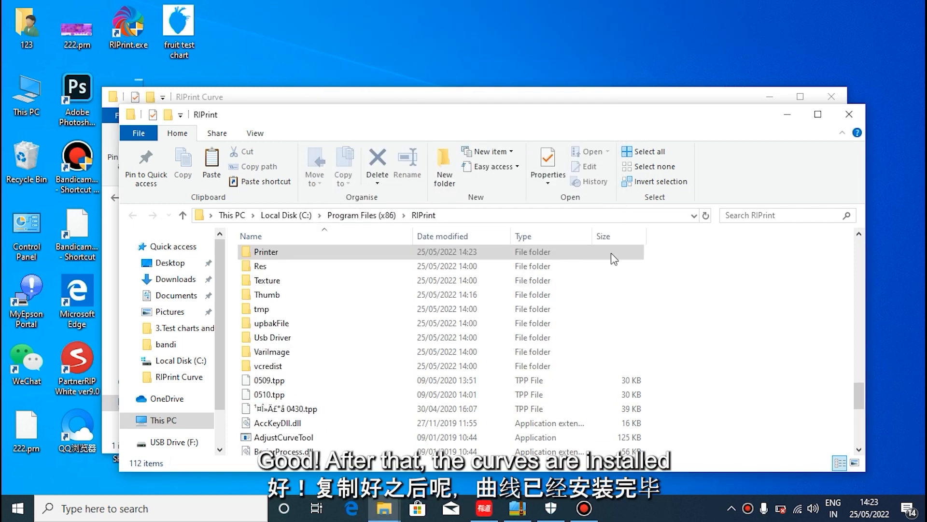
Step: Close both folder windows and open RIPrint from its desktop shortcut
left_click(850, 120)
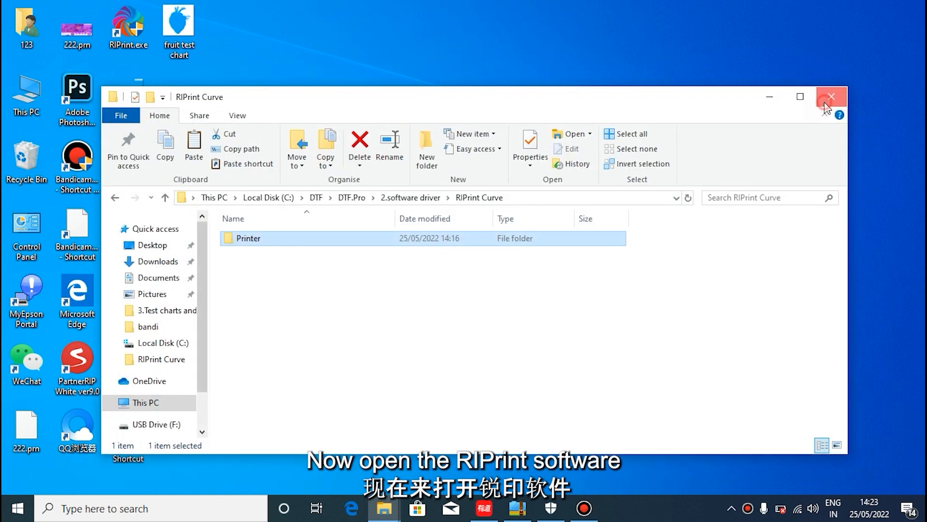
left_click(832, 97)
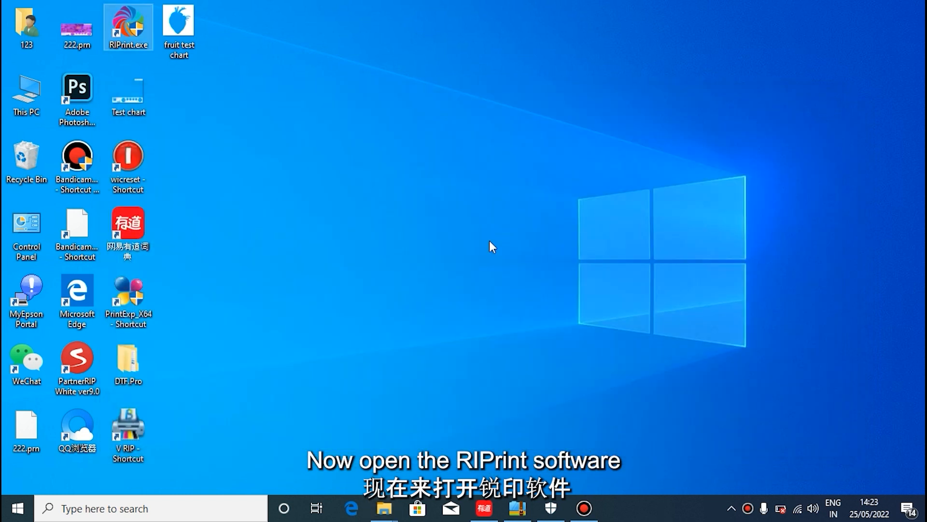
right_click(129, 40)
left_click(160, 40)
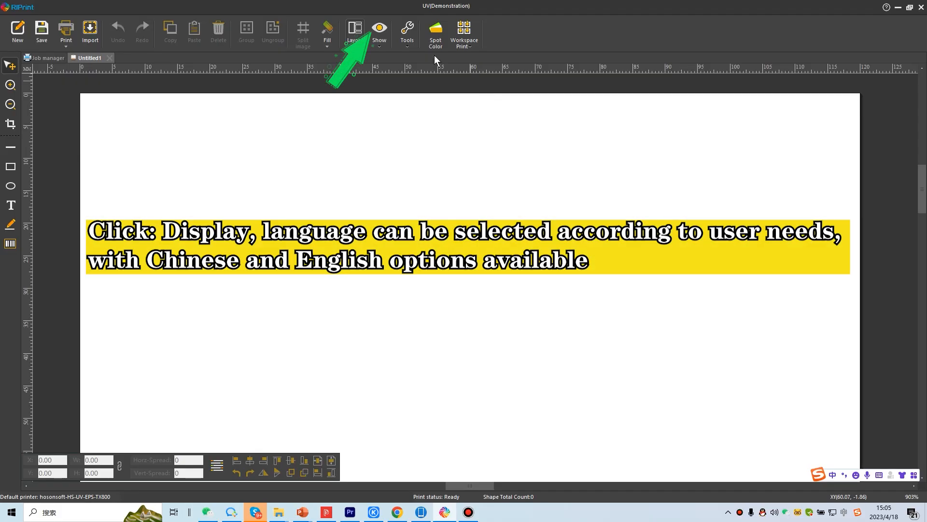
Step: Review the language choices in the display options and set the ruler unit to CM
left_click(381, 50)
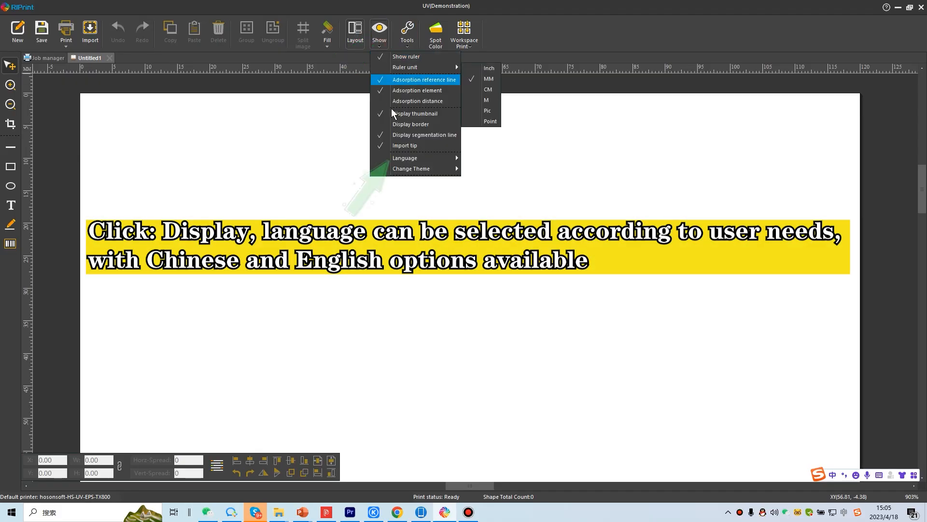
mouse_move(422, 159)
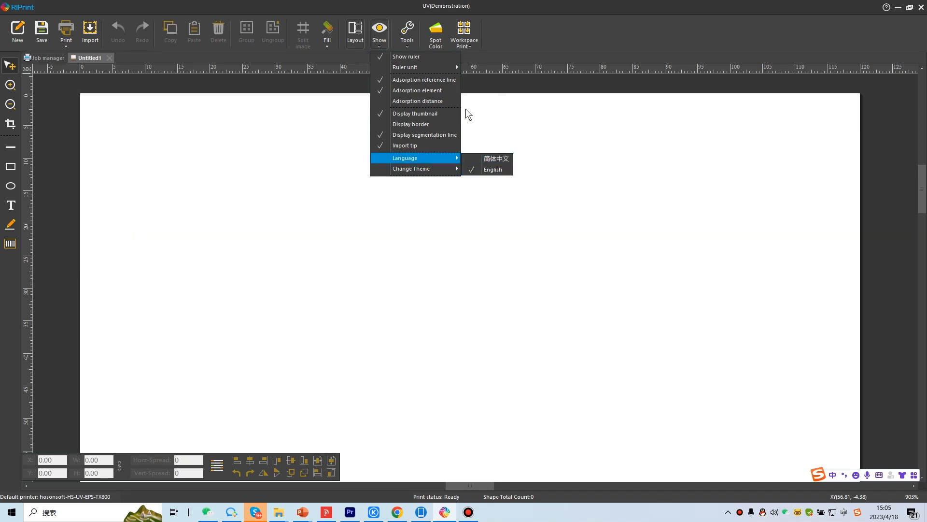
mouse_move(451, 68)
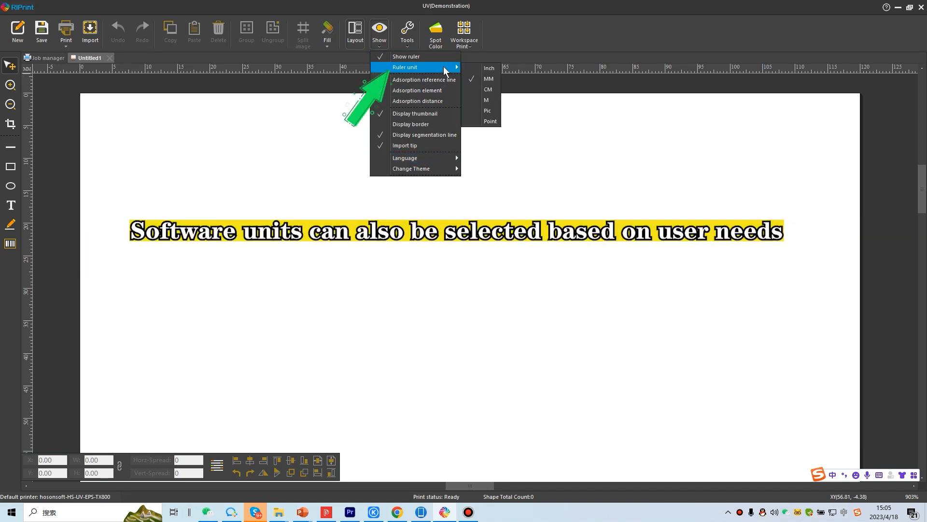
left_click(484, 90)
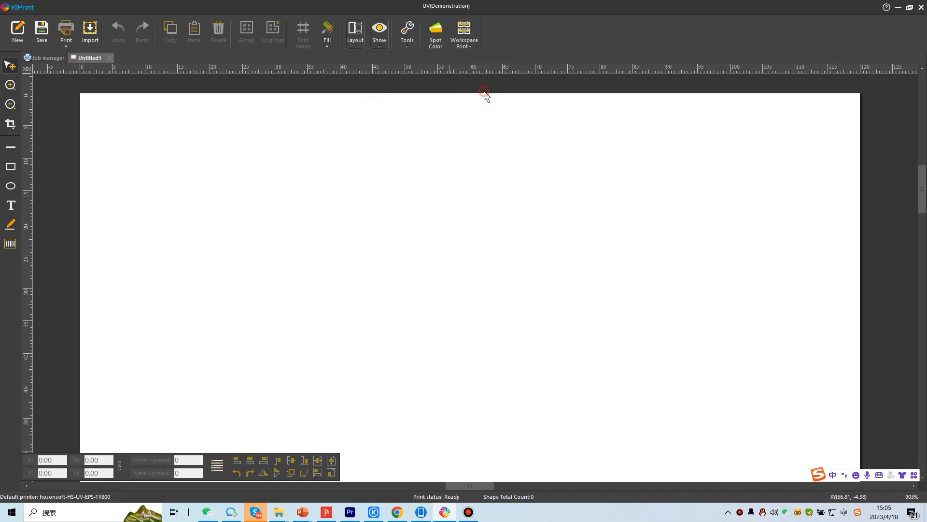
Step: Set the canvas size to 30 cm wide and 60 cm high
left_click(19, 8)
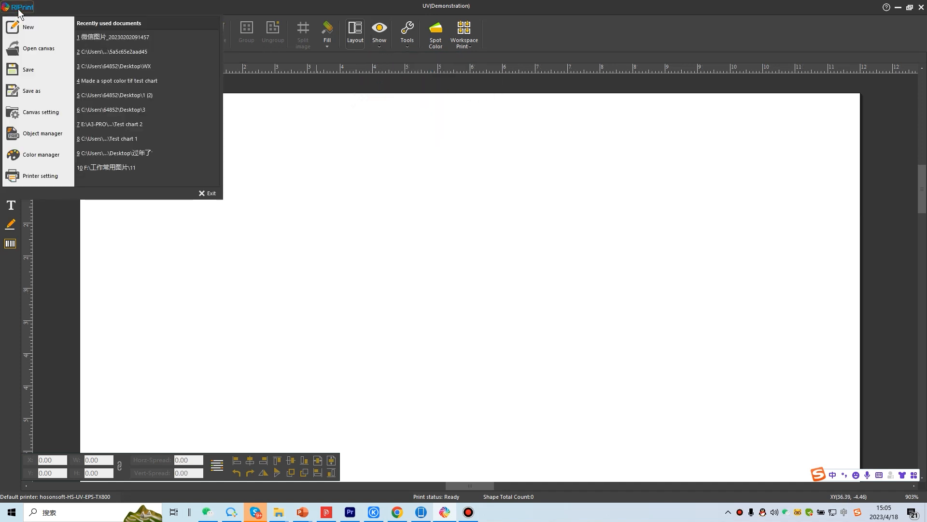
left_click(19, 114)
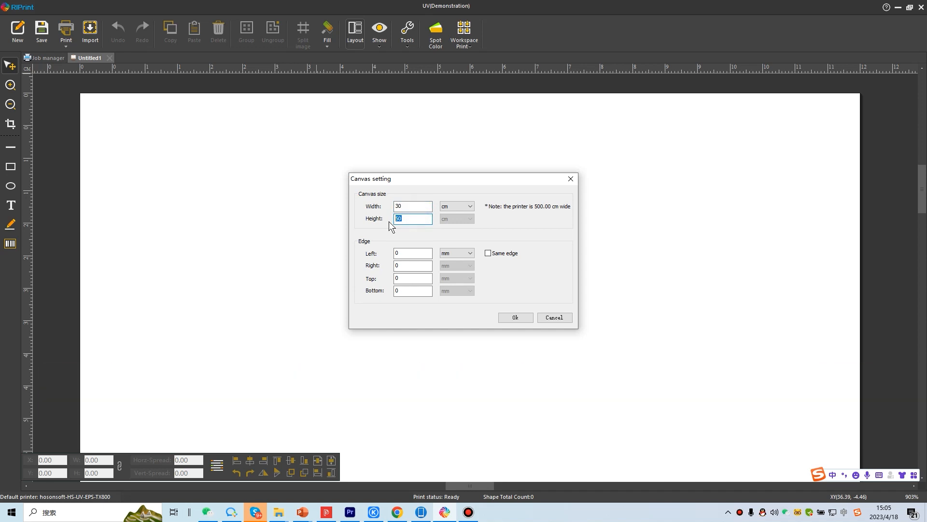
left_click(516, 317)
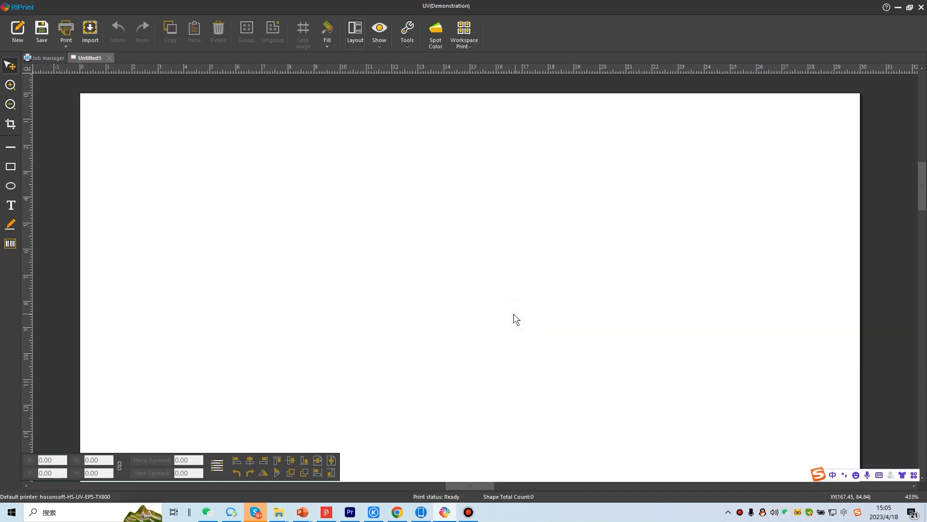
Step: Set EPS-XP600 as the default printer in the printer settings and exit them
left_click(16, 7)
left_click(48, 176)
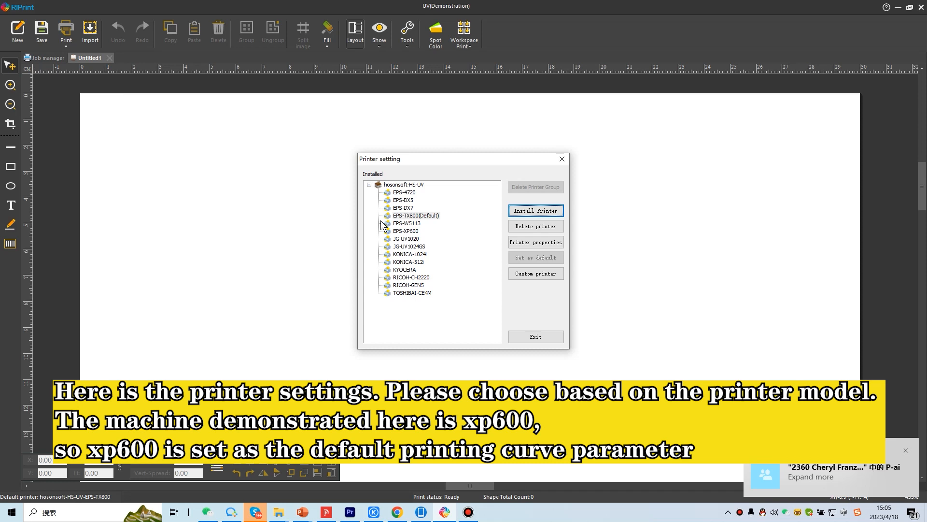
left_click(407, 231)
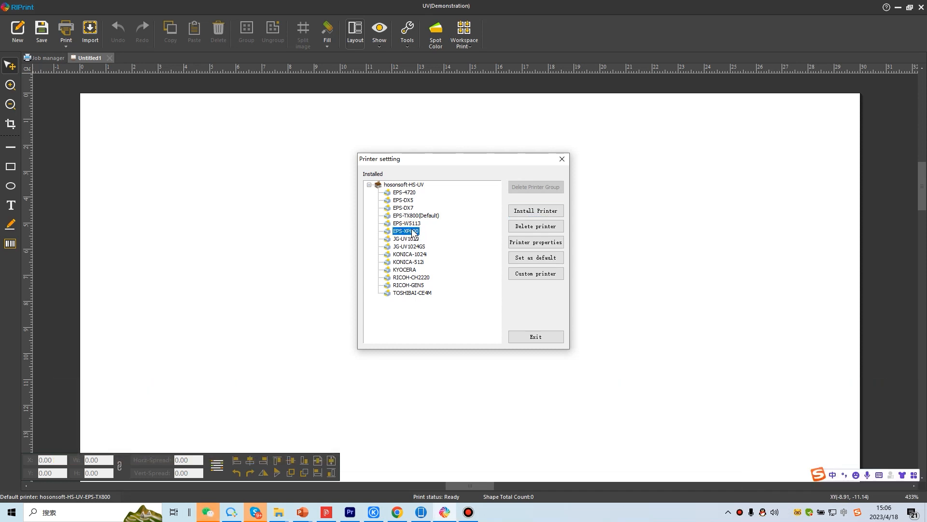
left_click(526, 258)
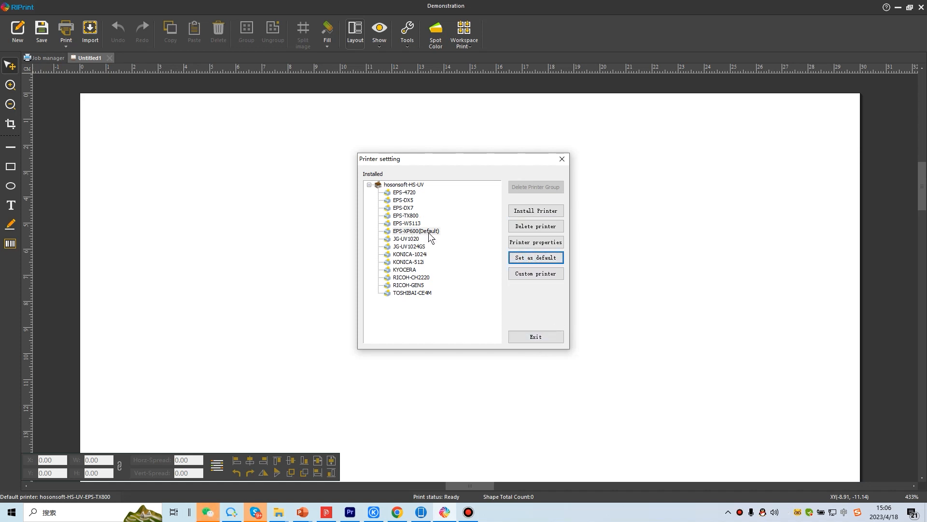
left_click(535, 336)
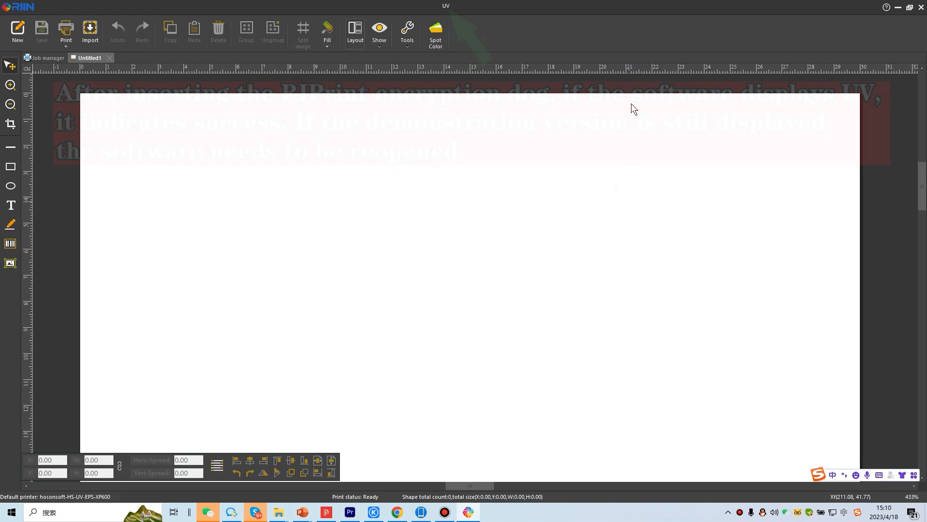
Step: In the Spot Color settings, set the first White Ink channel's data source to Spot, effect to Smooth Mode and shrink to -0.1
left_click(437, 35)
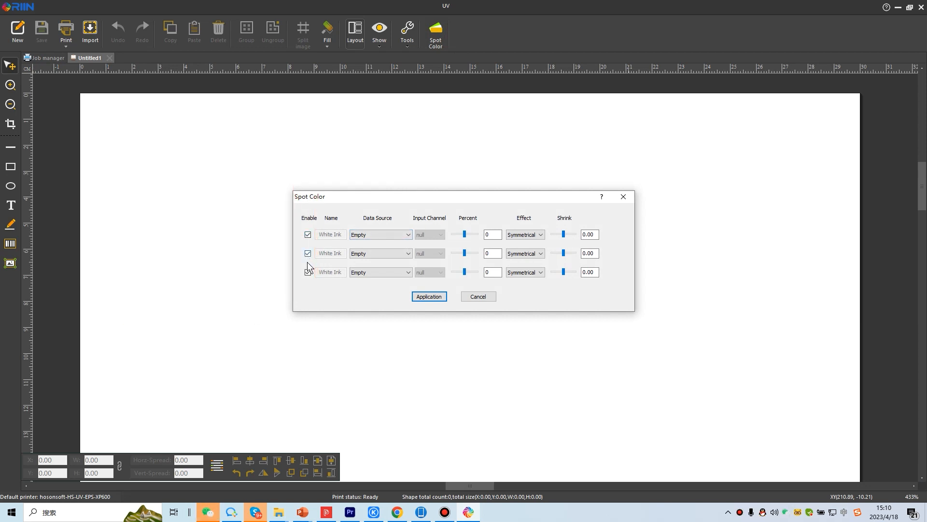
left_click(369, 236)
left_click(363, 250)
left_click(525, 236)
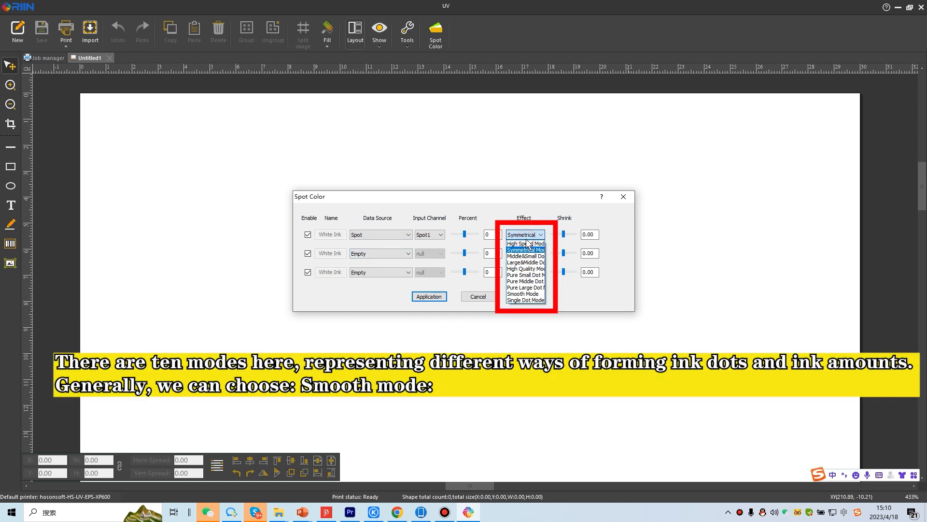
left_click(522, 294)
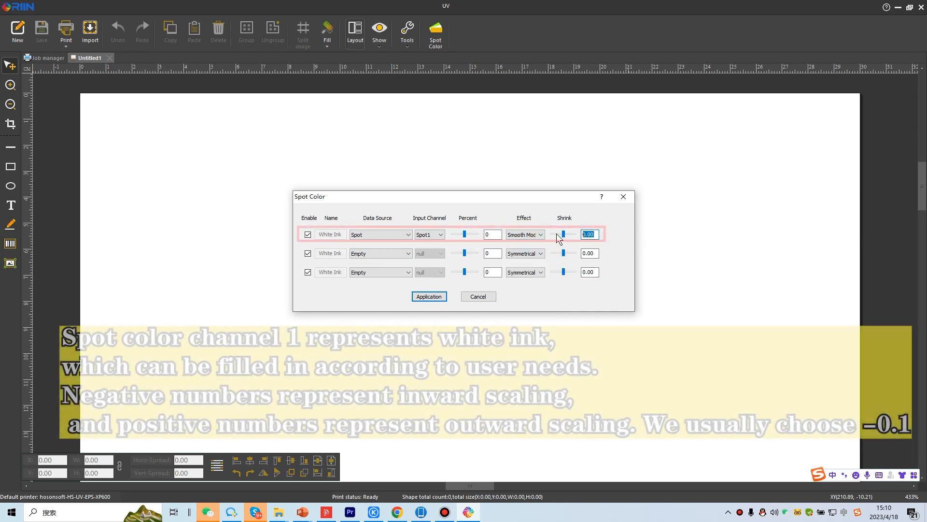
type("0")
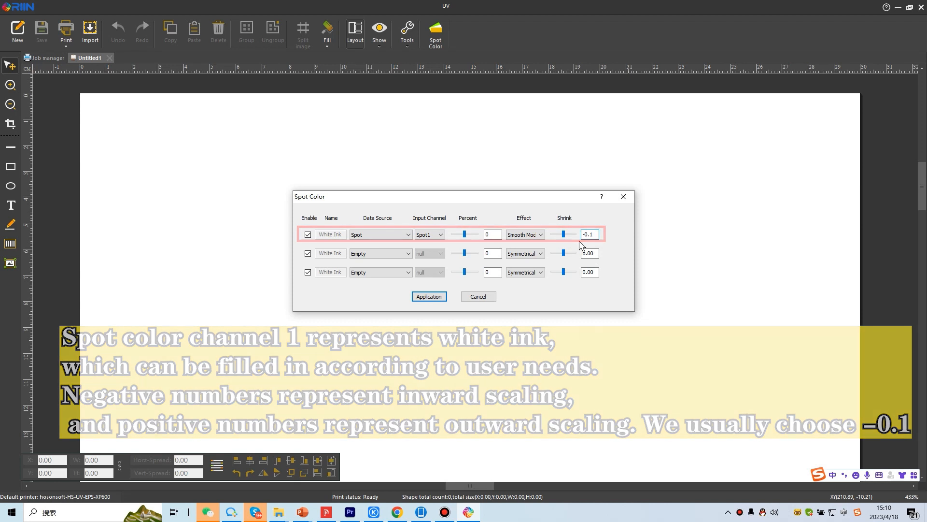
left_click(580, 241)
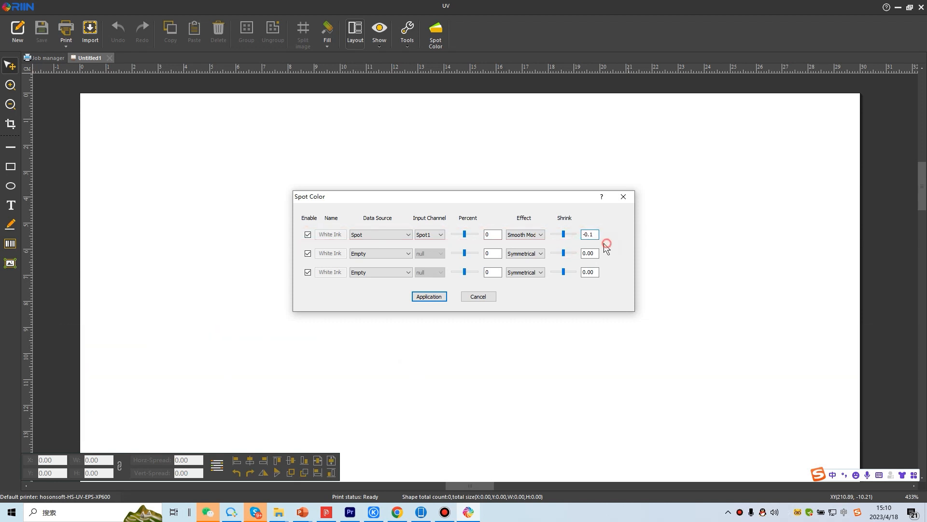
Step: Set the second White Ink channel's data source to Spot, shrink to 0.2 and effect to Smooth Mode, and apply the spot color settings
left_click(386, 253)
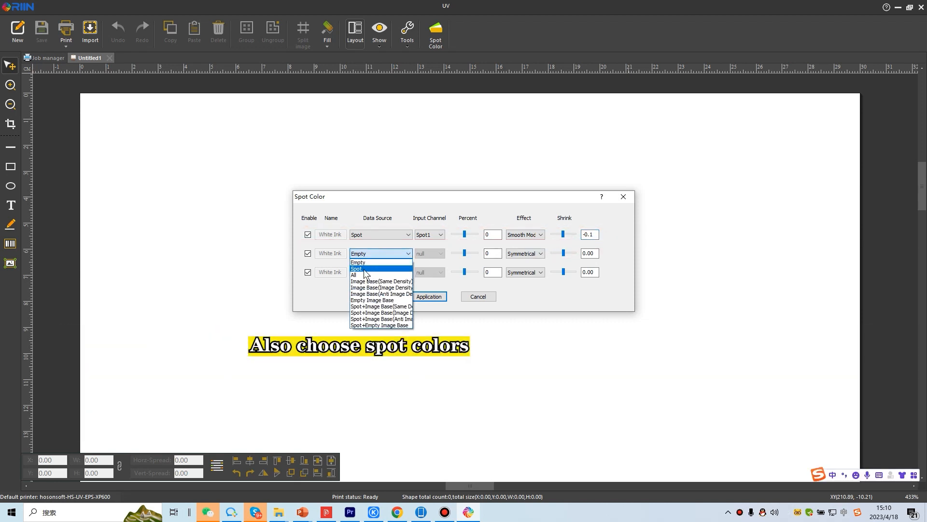
left_click(363, 269)
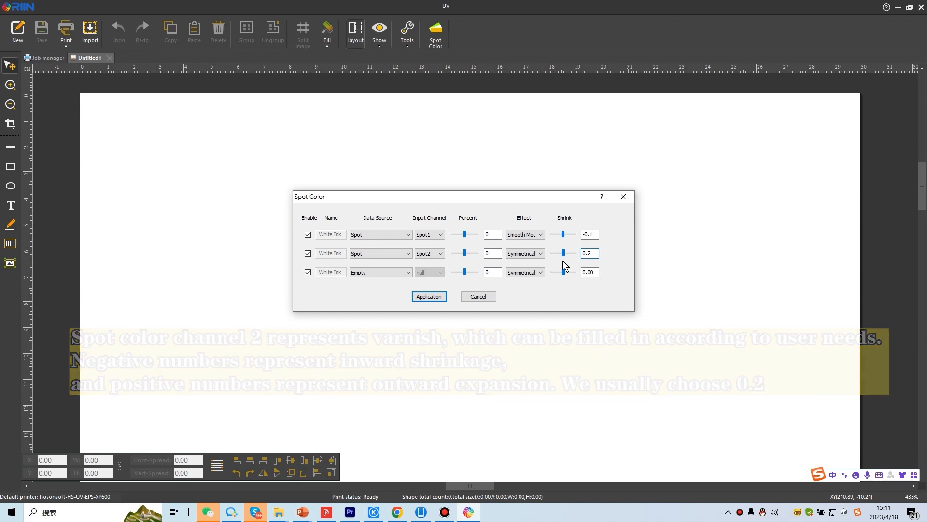
left_click(517, 255)
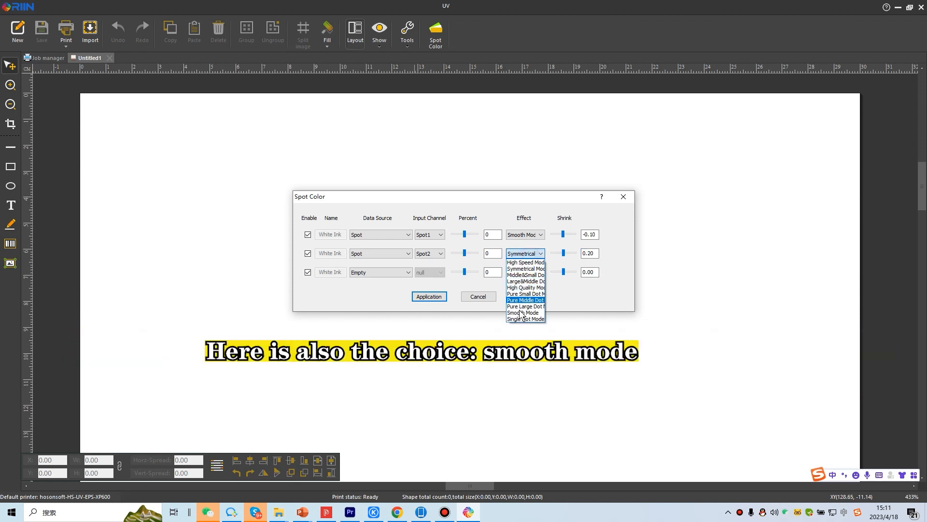
left_click(519, 313)
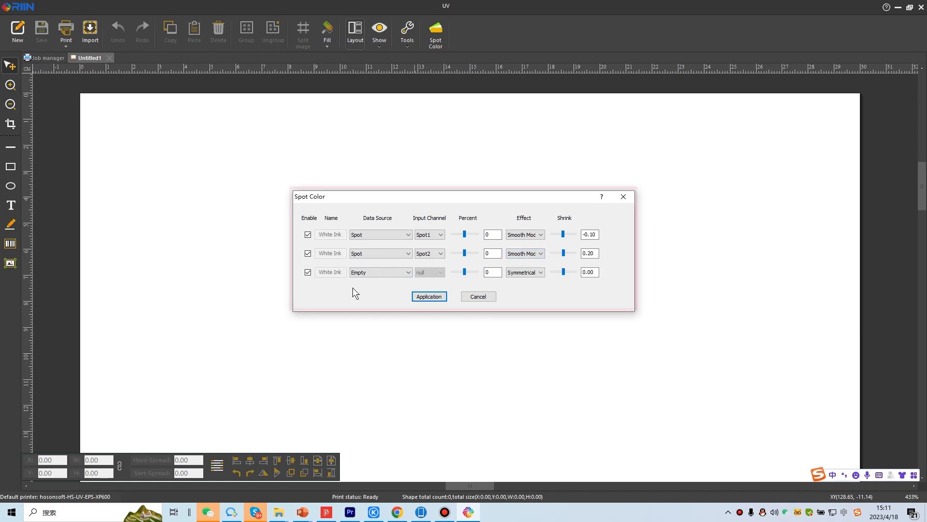
left_click(431, 298)
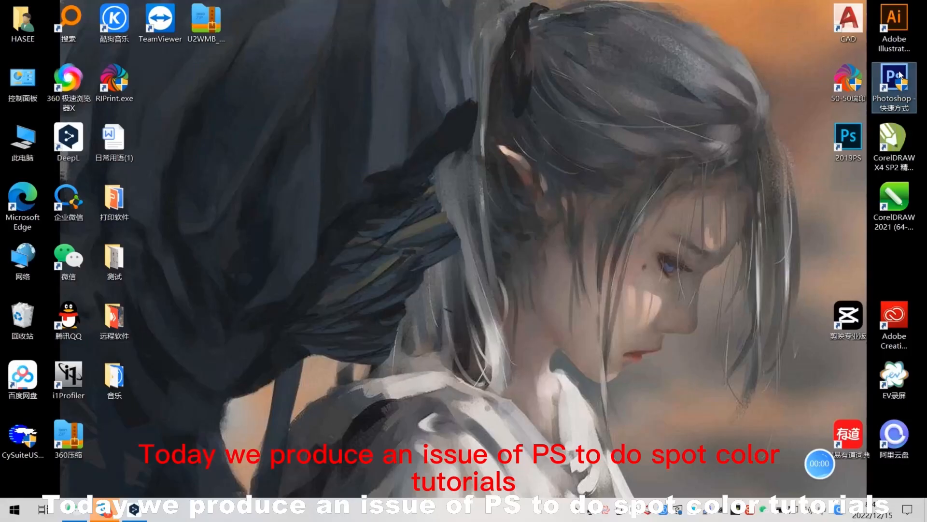
Step: Switch to Photoshop and open the GrayBalance.tif test image from the 测试 folder
double_click(900, 75)
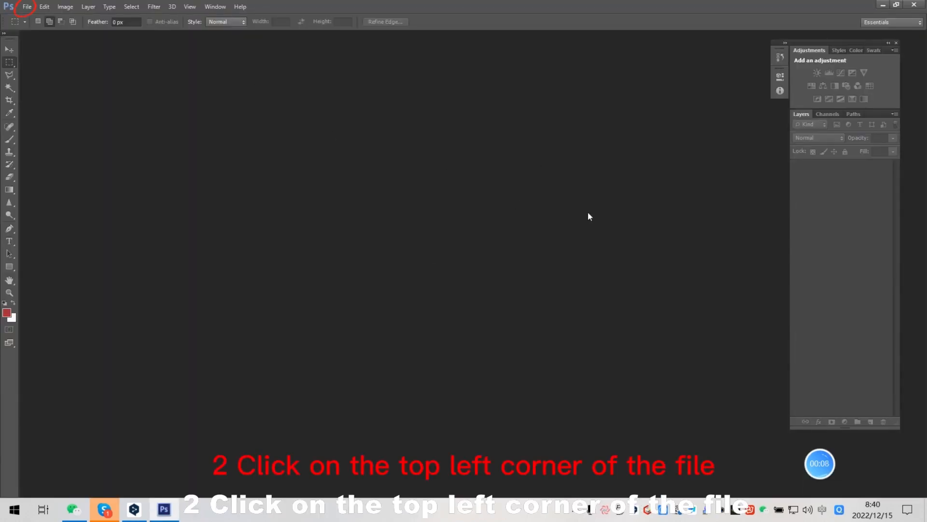
left_click(26, 6)
left_click(33, 31)
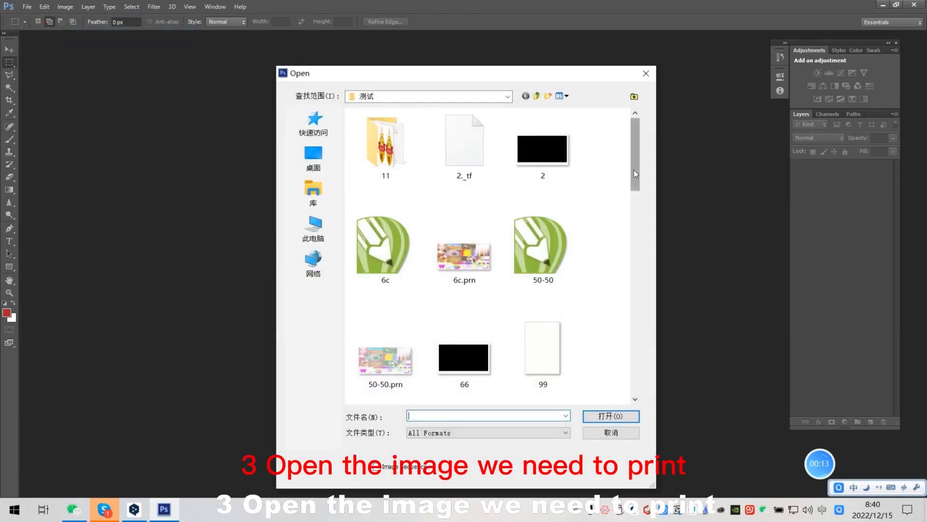
left_click_drag(634, 173, 628, 262)
left_click(543, 196)
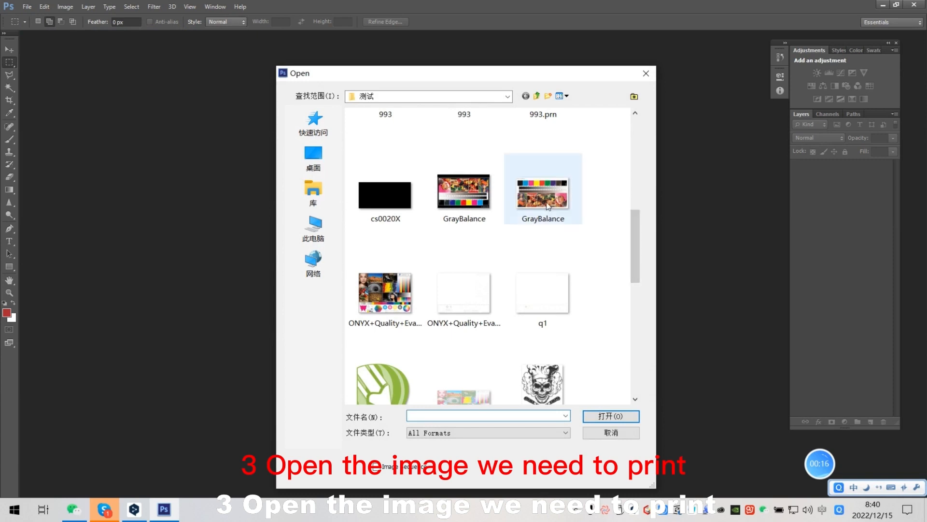
left_click(591, 414)
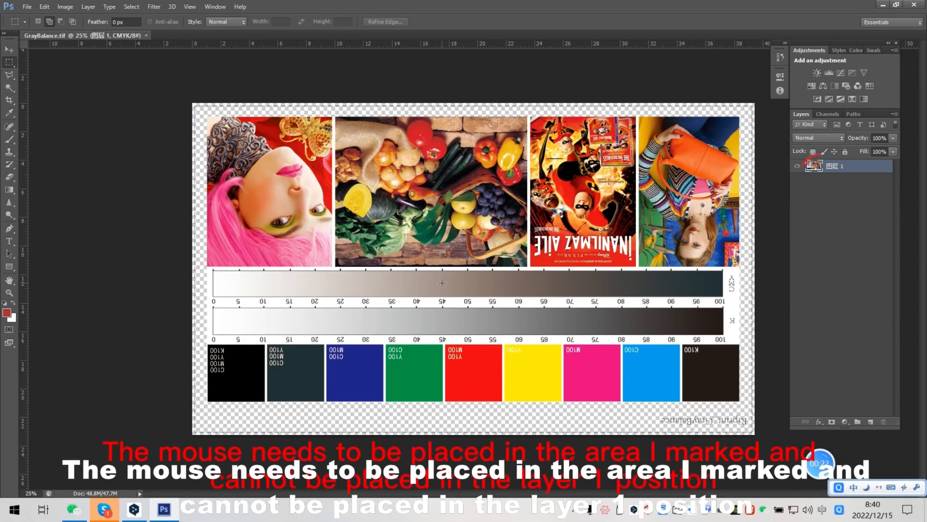
Step: Select the pixels of layer 1 and create a spot channel named 1 from them with 100% solidity
right_click(814, 168)
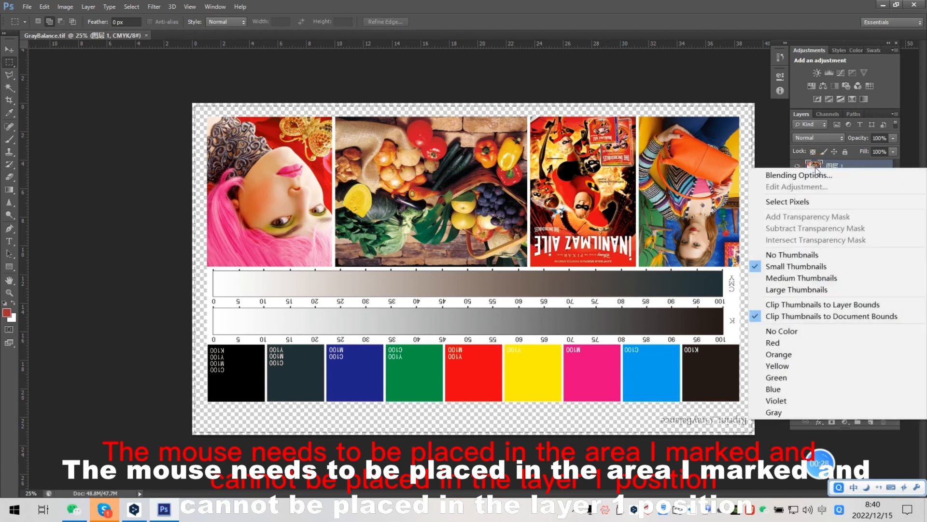
left_click(802, 201)
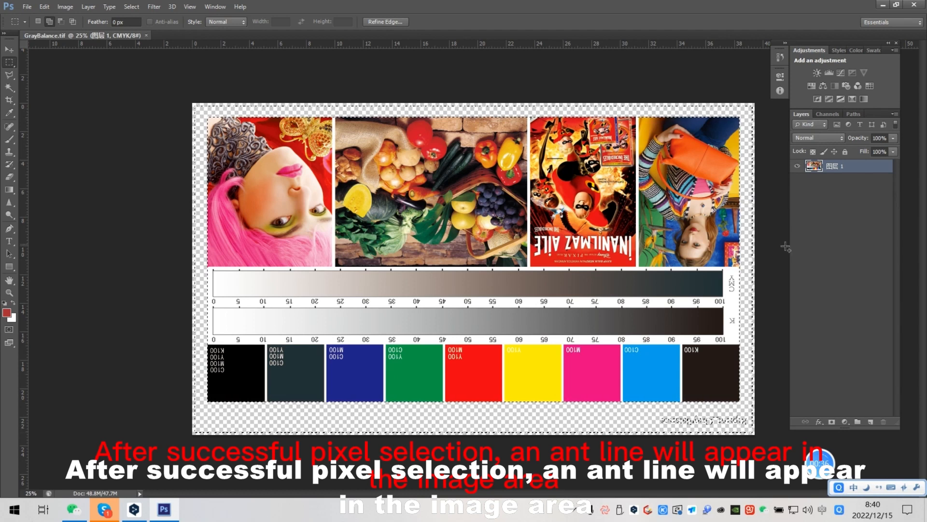
left_click(827, 114)
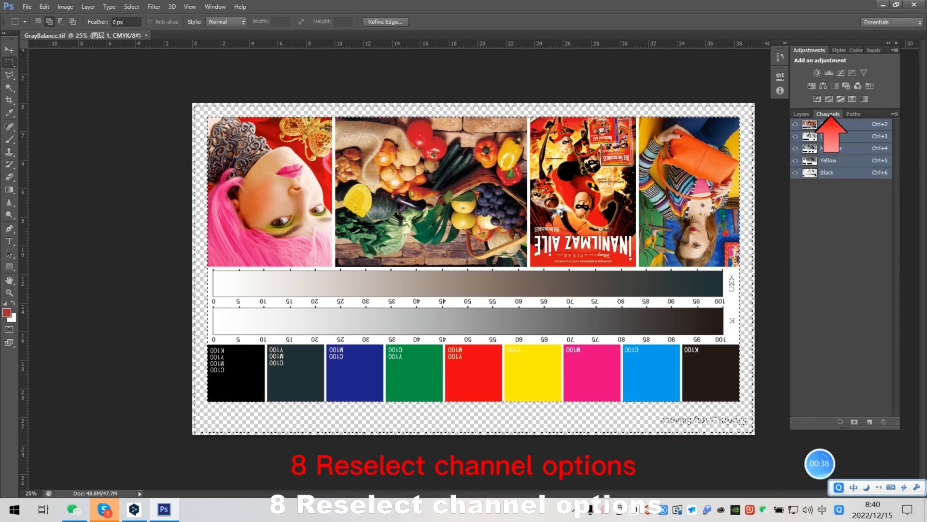
left_click(894, 115)
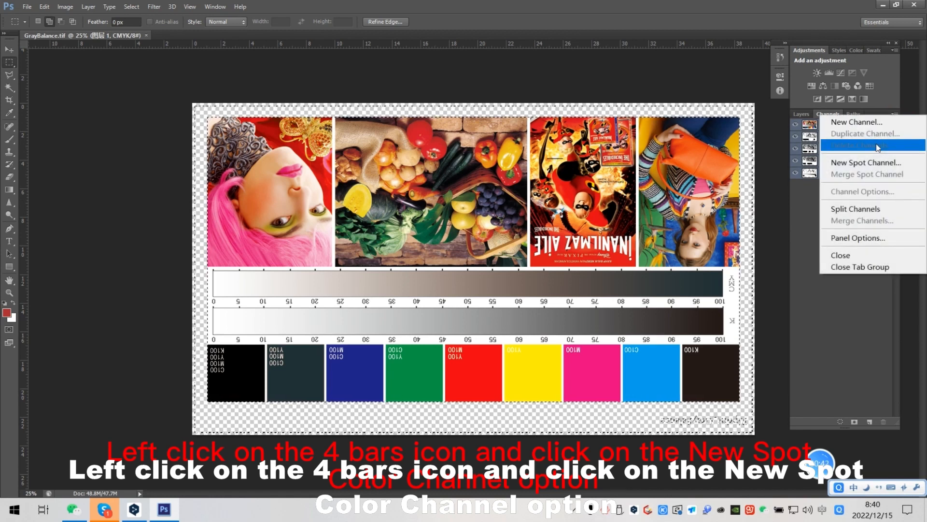
left_click(857, 163)
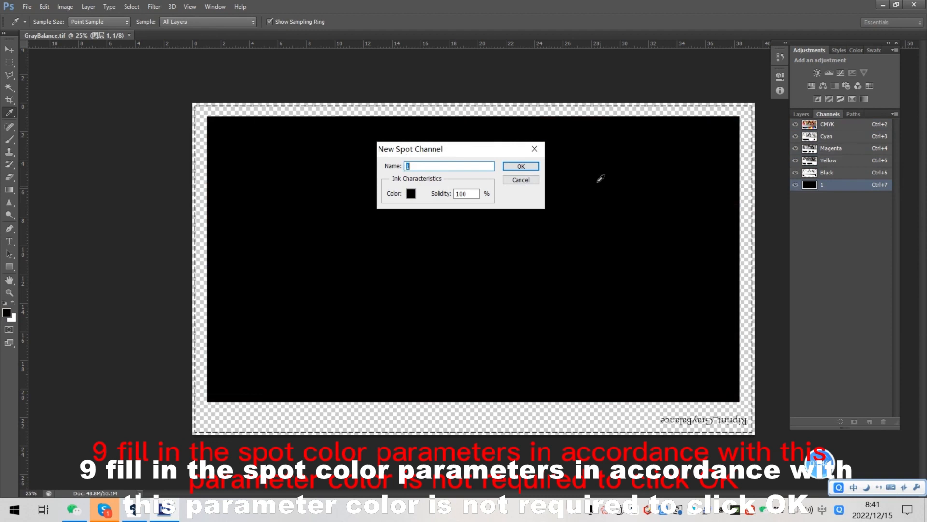
left_click(521, 166)
key("m")
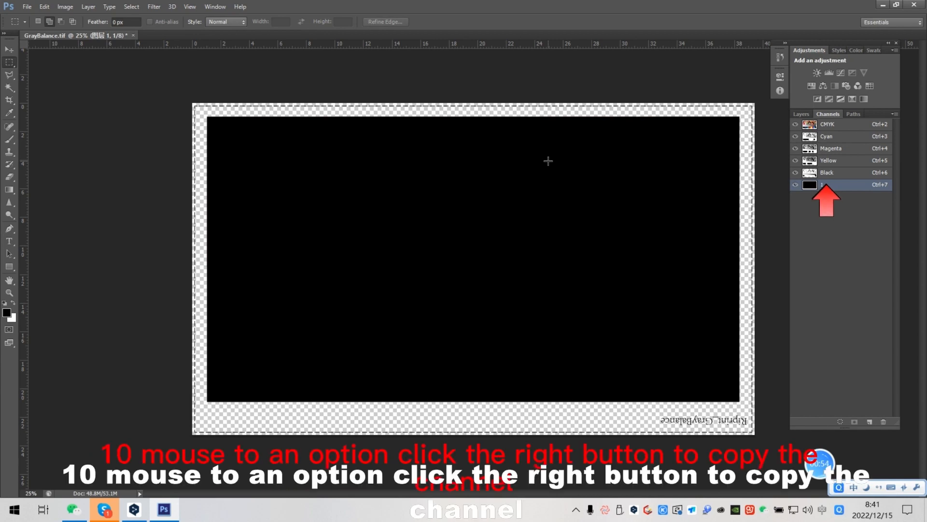
Step: Duplicate spot channel 1 as "1 copy" in the same document and make the copy visible
right_click(827, 188)
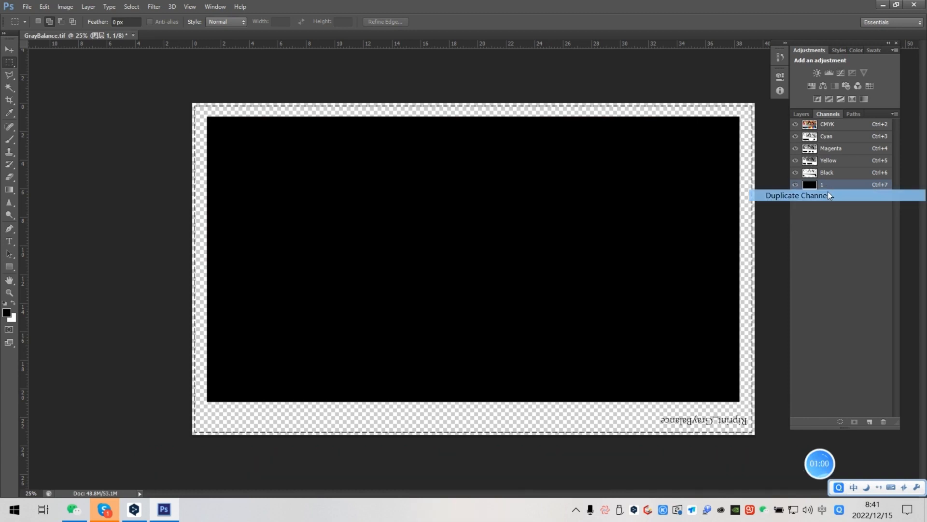
left_click(827, 194)
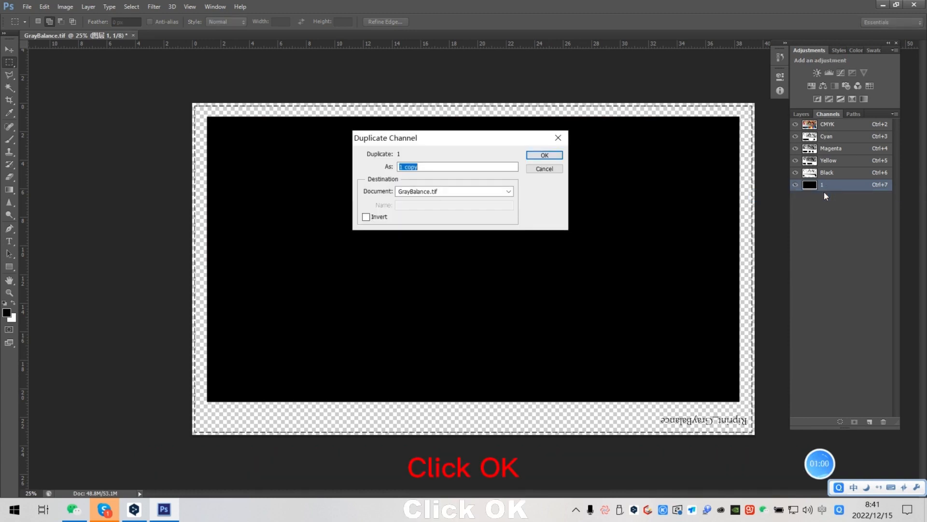
left_click(545, 155)
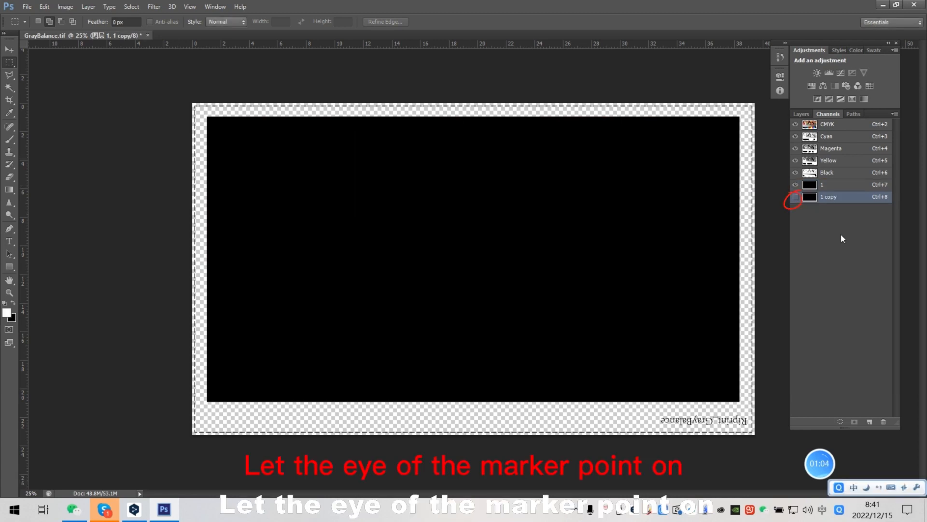
left_click(796, 197)
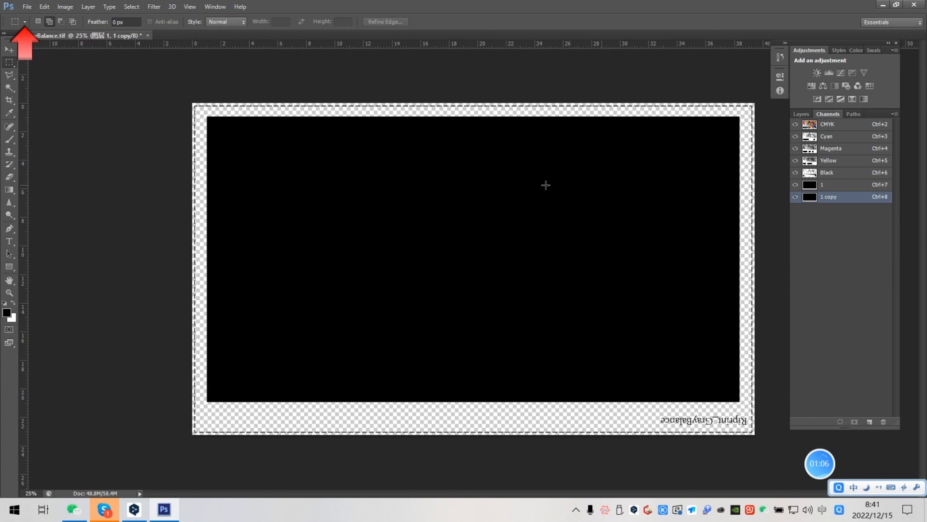
Step: Save the image as GrayBalance.tif in folder 11, in TIFF format with spot colors and layers included and no ICC profile
left_click(26, 6)
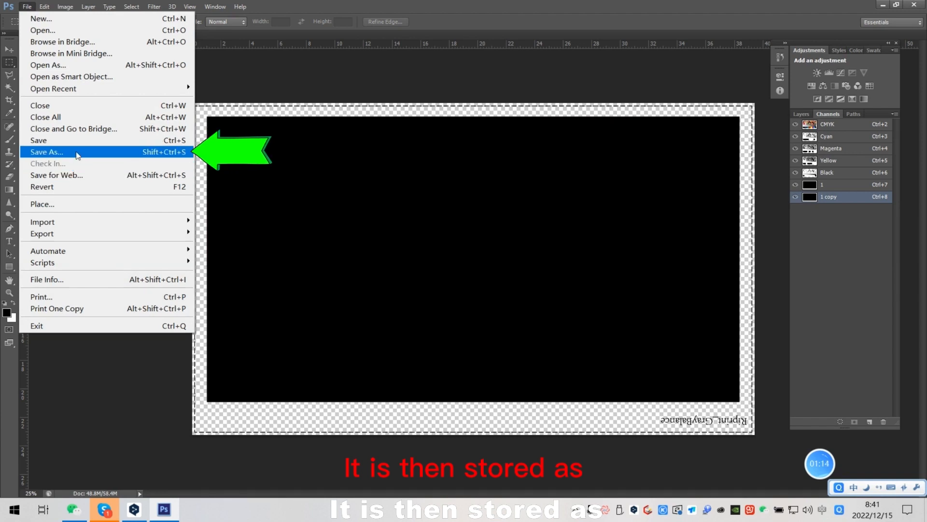
left_click(77, 153)
left_click(448, 305)
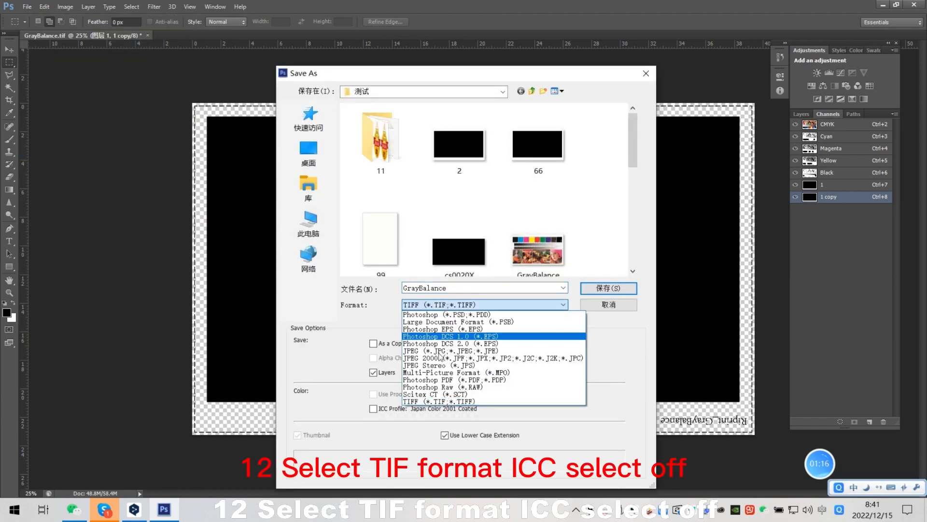
left_click(459, 306)
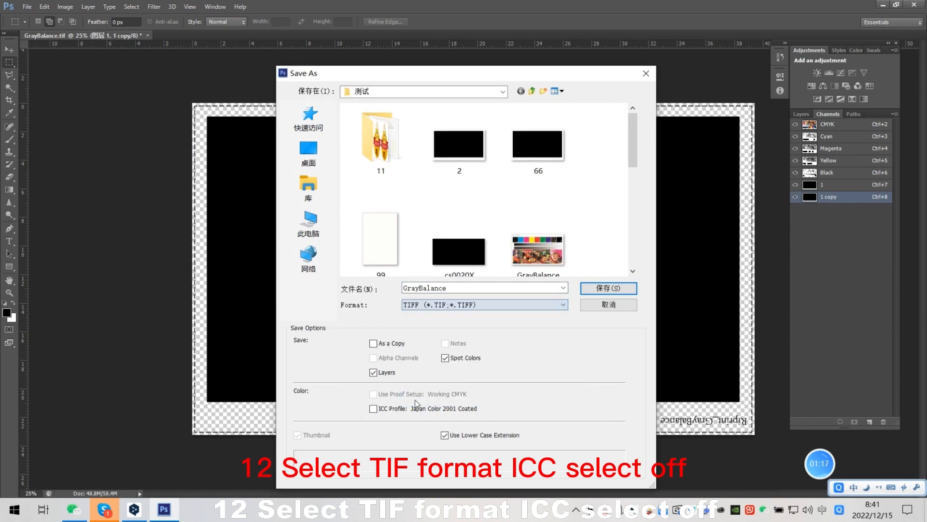
double_click(463, 288)
type("11")
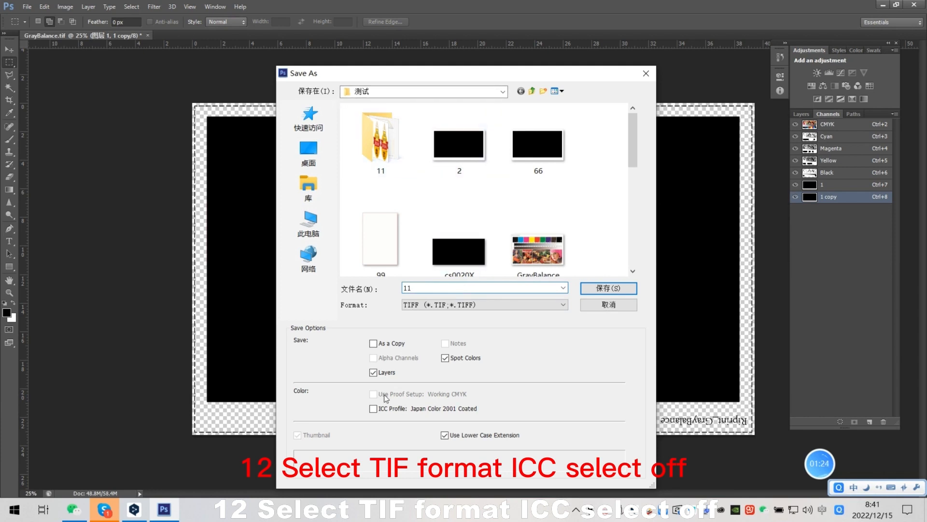
left_click(373, 410)
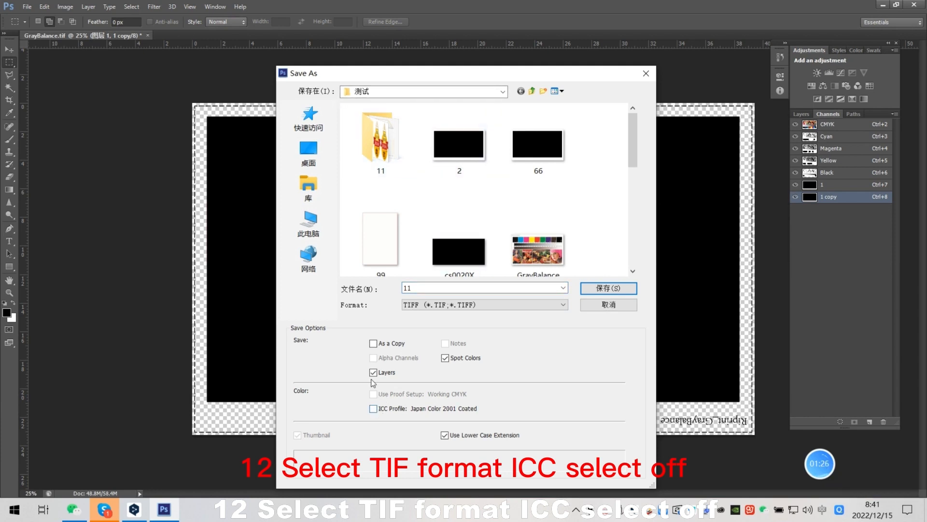
left_click(608, 289)
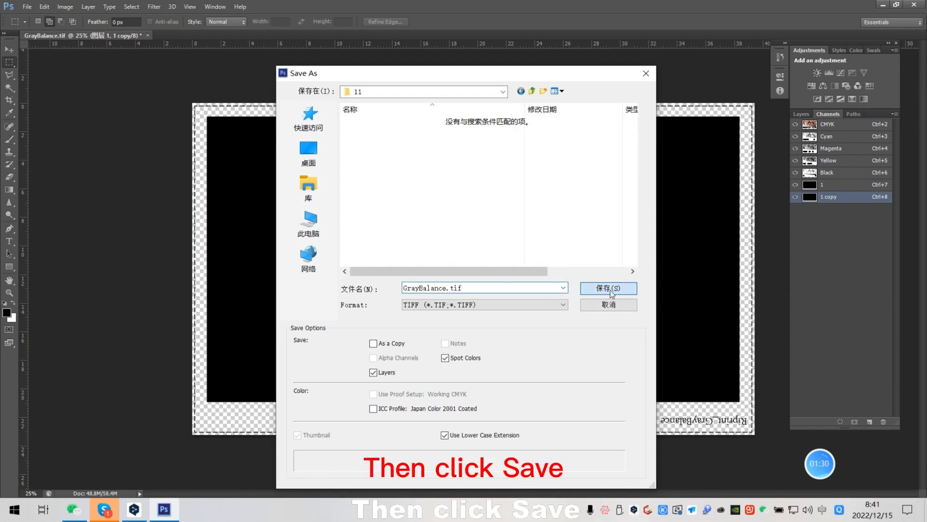
left_click(609, 288)
left_click(524, 109)
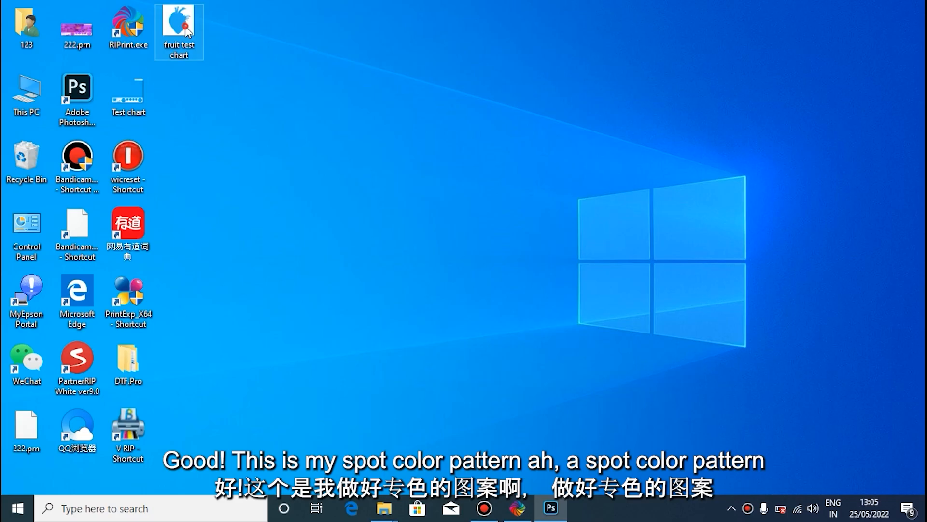
Step: Preview the fruit test chart image, then switch to RIPrint and import it from the Desktop at its original size
double_click(187, 32)
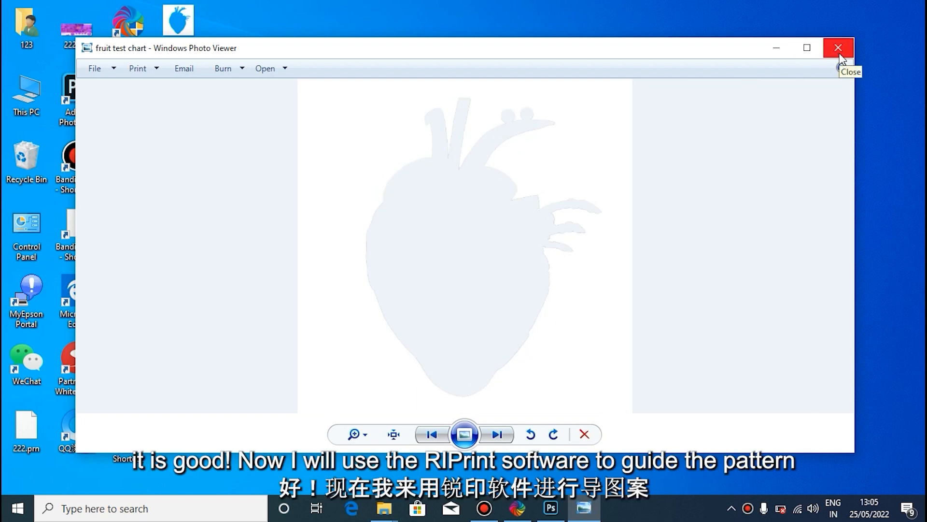
left_click(839, 54)
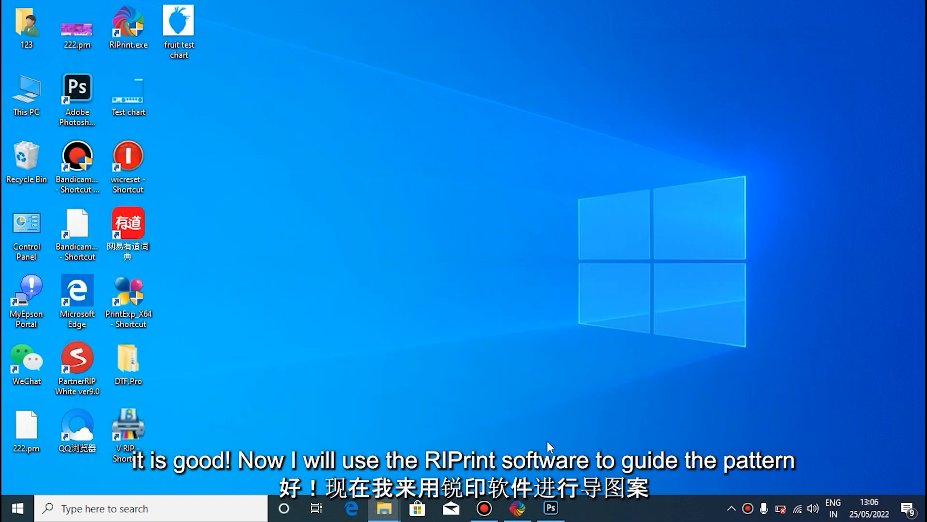
left_click(516, 508)
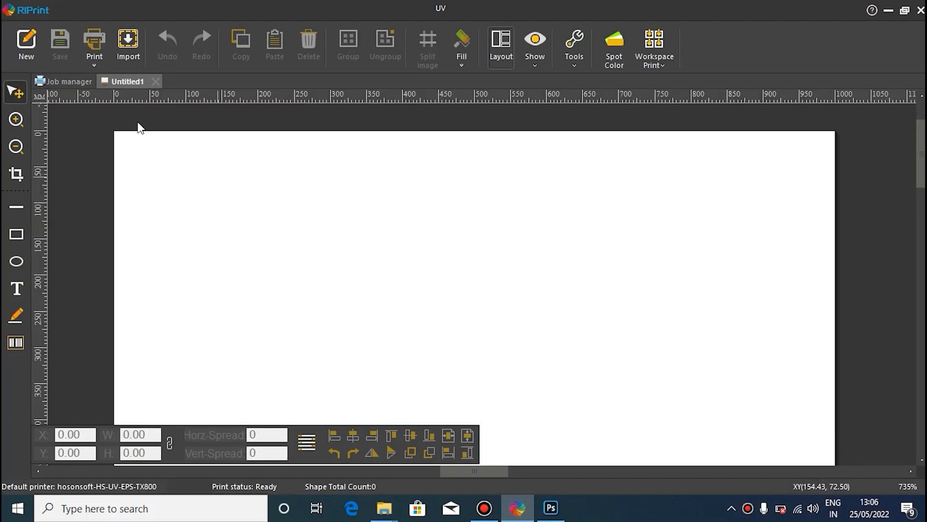
left_click(127, 43)
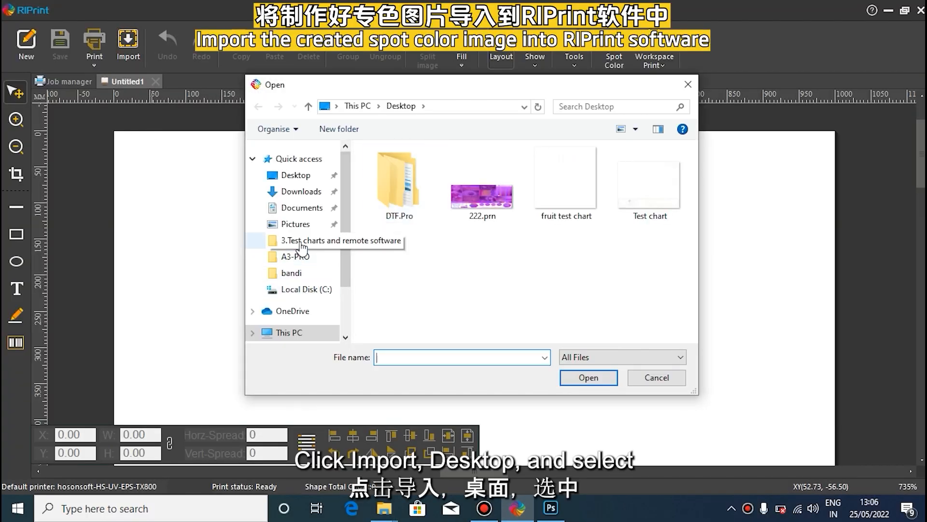
left_click(310, 181)
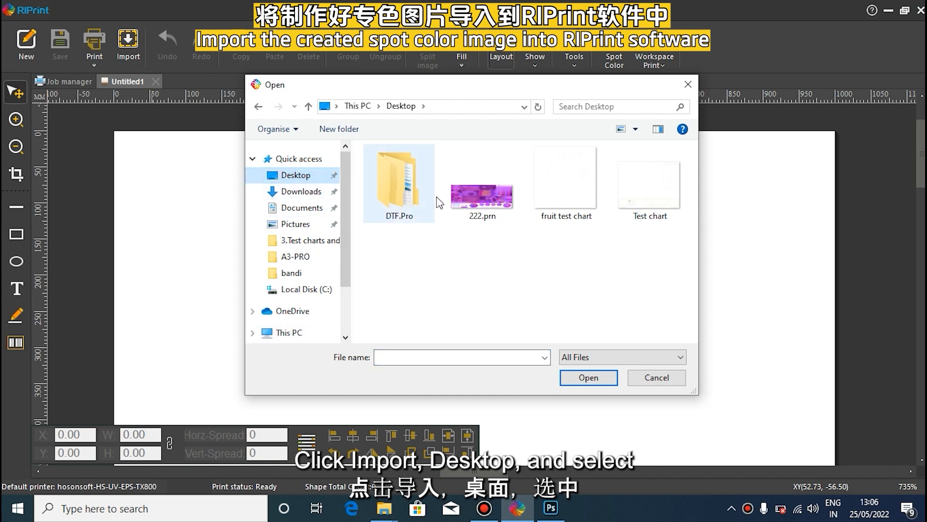
left_click(570, 196)
left_click(588, 379)
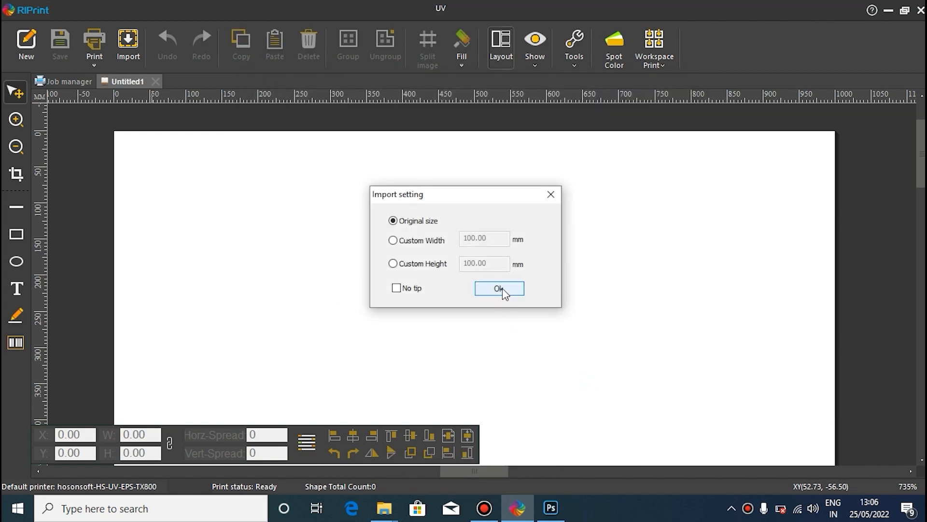
left_click(499, 289)
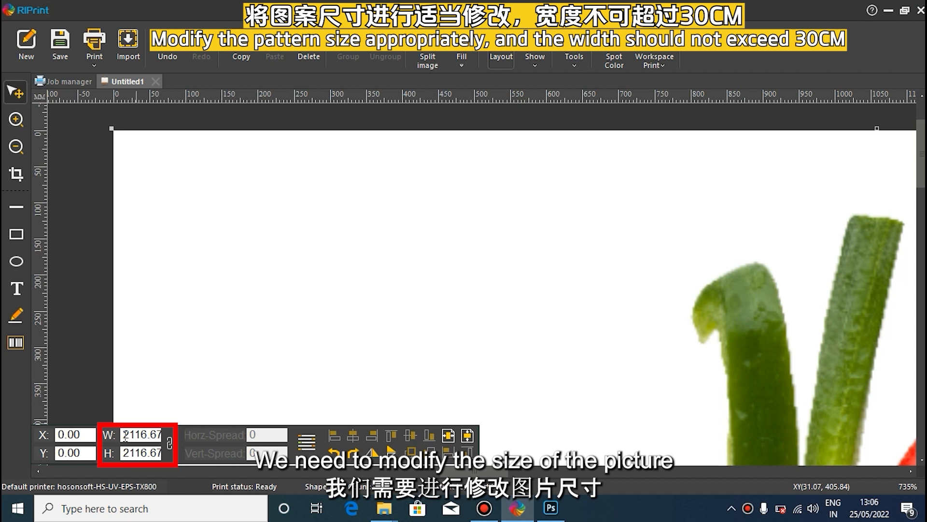
Step: Set the width of the imported fruit test chart to 28 mm
left_click_drag(125, 436, 165, 433)
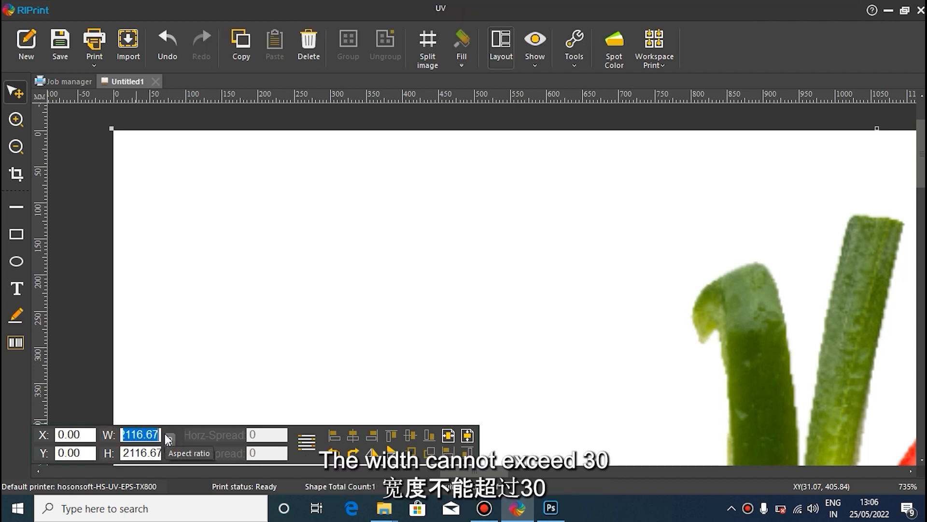
type("28")
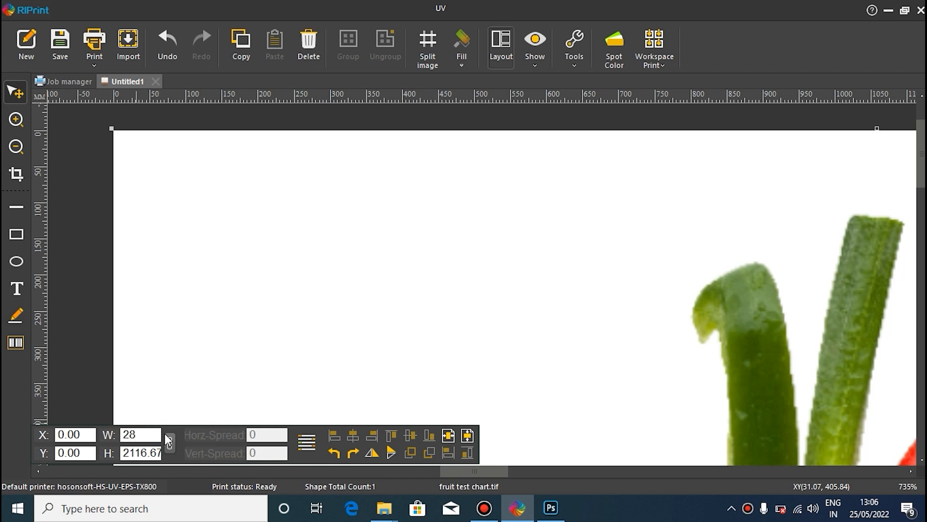
key("Return")
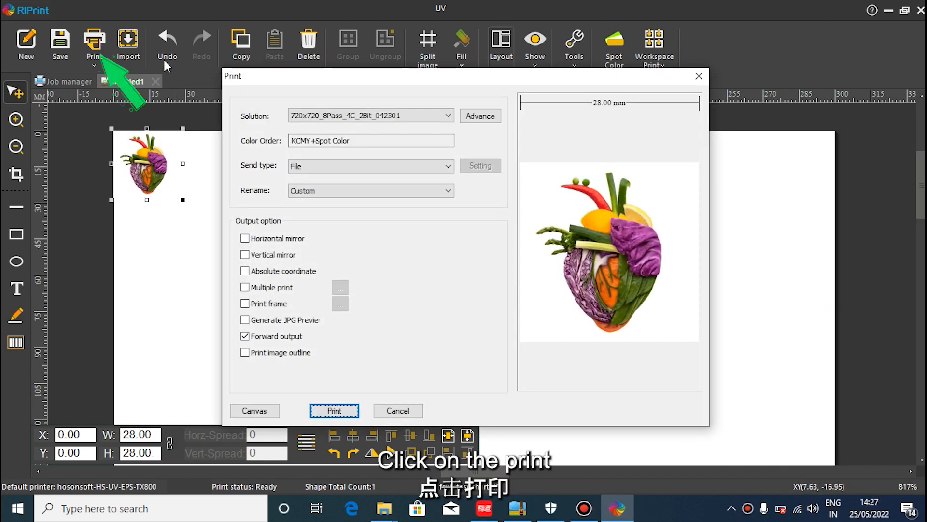
Step: Choose the 720x1080_12Pass_4C_2Bit_042301 print solution and start printing the fruit chart to a file
left_click(307, 115)
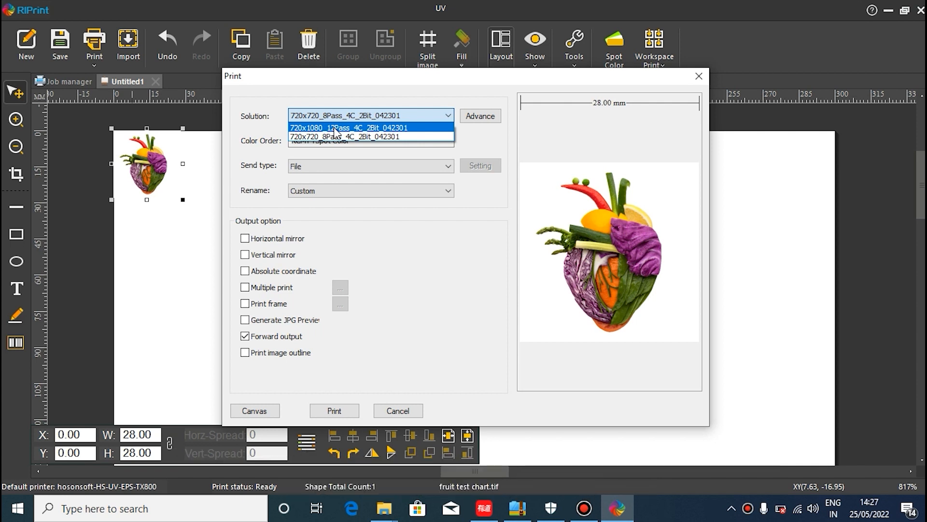
left_click(335, 128)
left_click(336, 410)
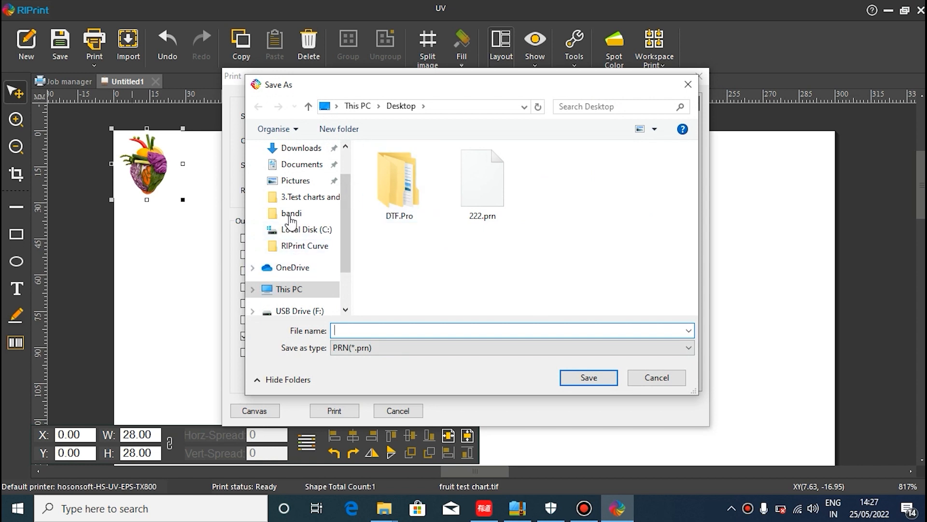
Step: Save the print file to the Desktop as 222 in PRN format, and minimize RIPrint once the job has finished
scroll(299, 207, "up", 2)
left_click(294, 175)
left_click(379, 331)
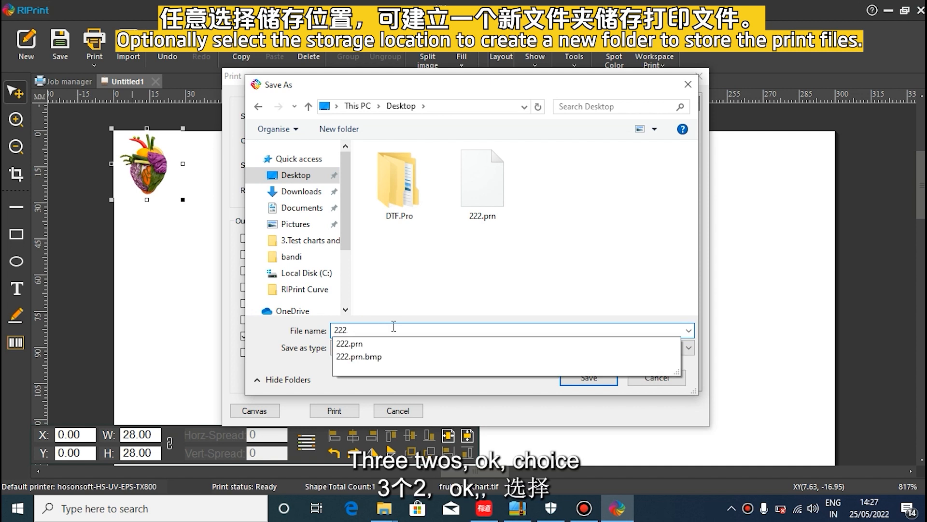
key("BackSpace")
key("BackSpace")
key("BackSpace")
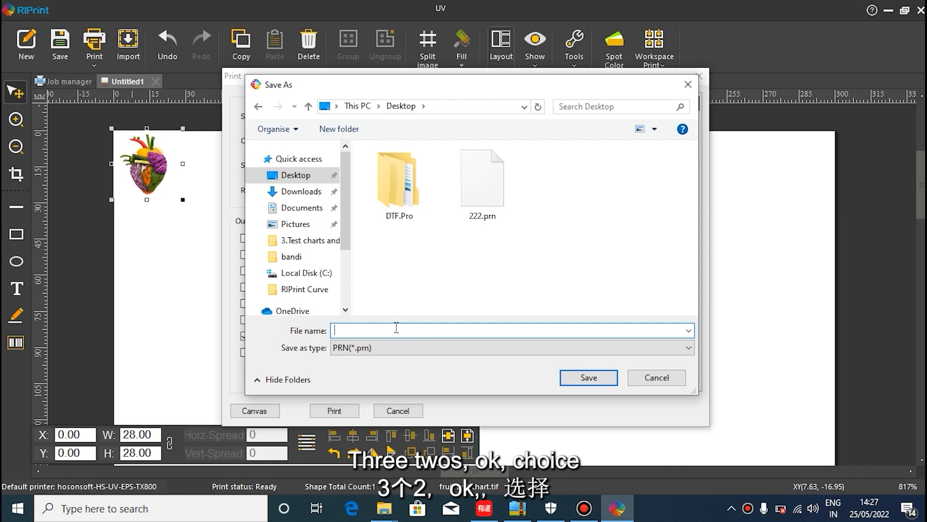
type("222")
left_click(589, 378)
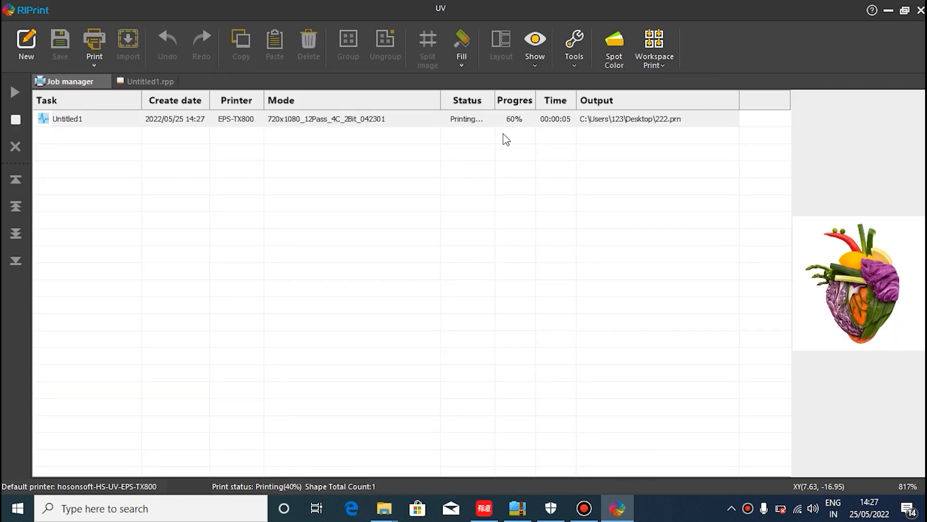
left_click(889, 10)
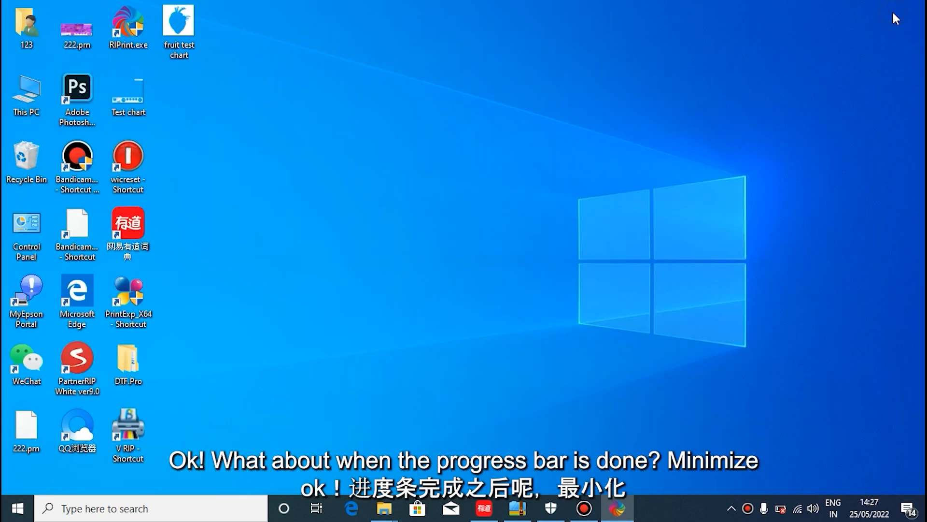